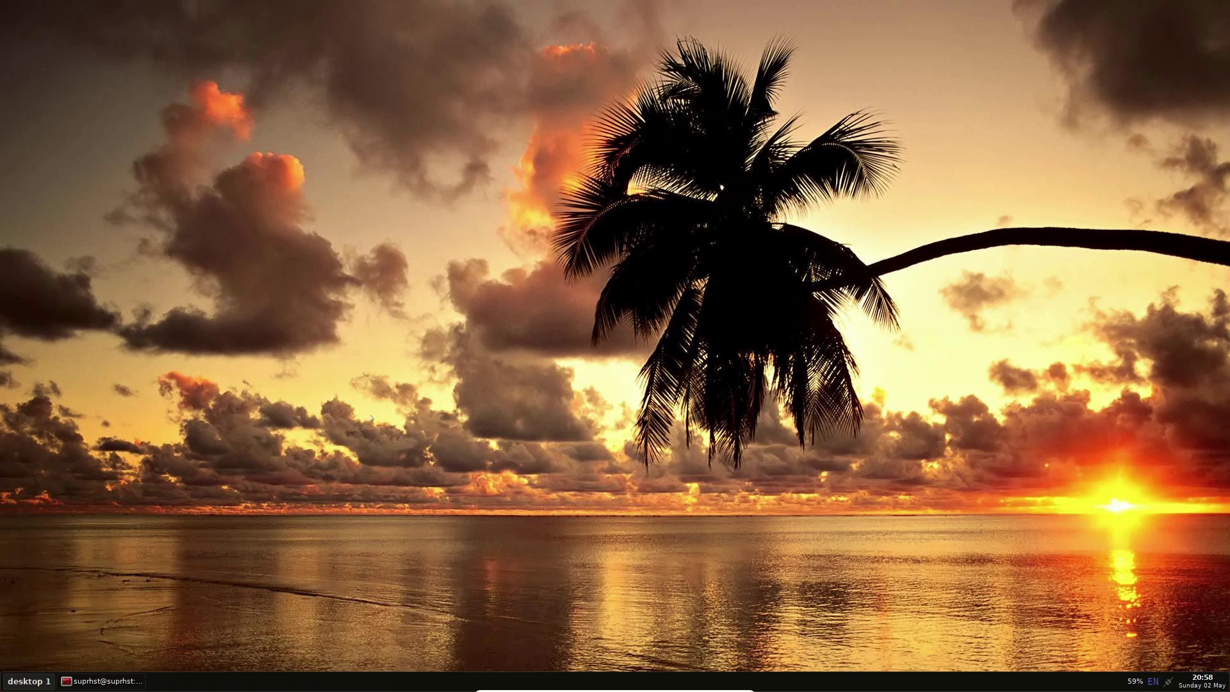
Launch a new terminal from the desktop menu and maximize it.
{"action": "right_click", "coordinate": [334, 101]}
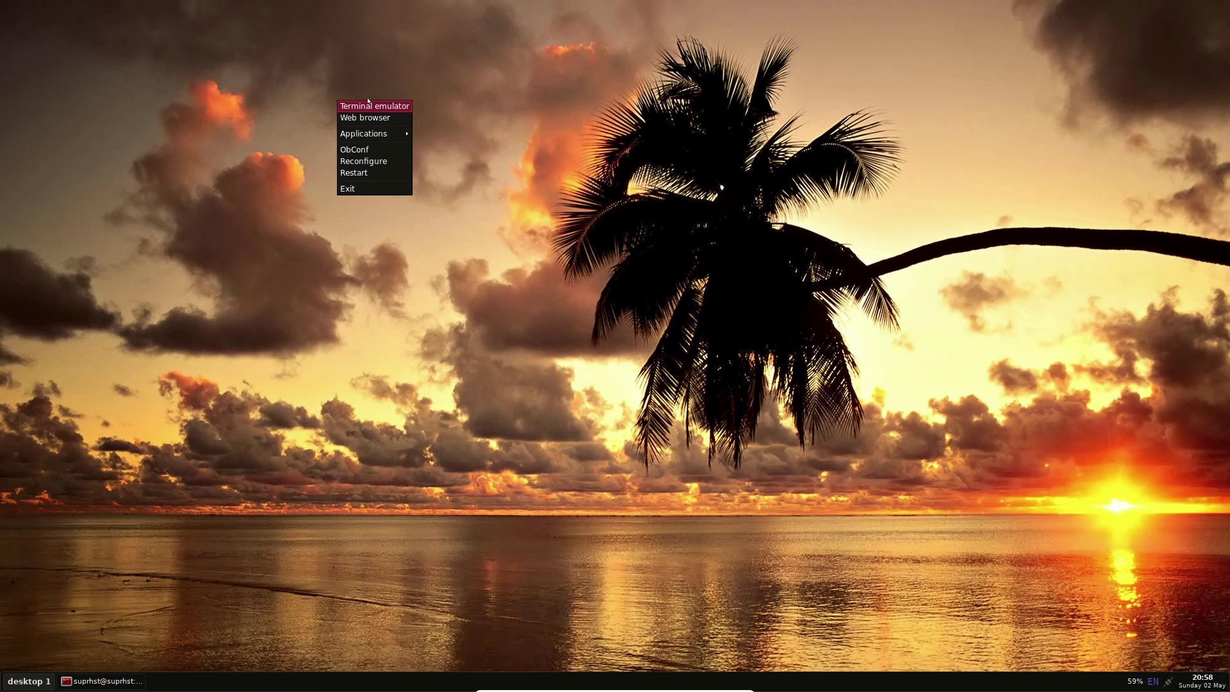
{"action": "left_click", "coordinate": [410, 83]}
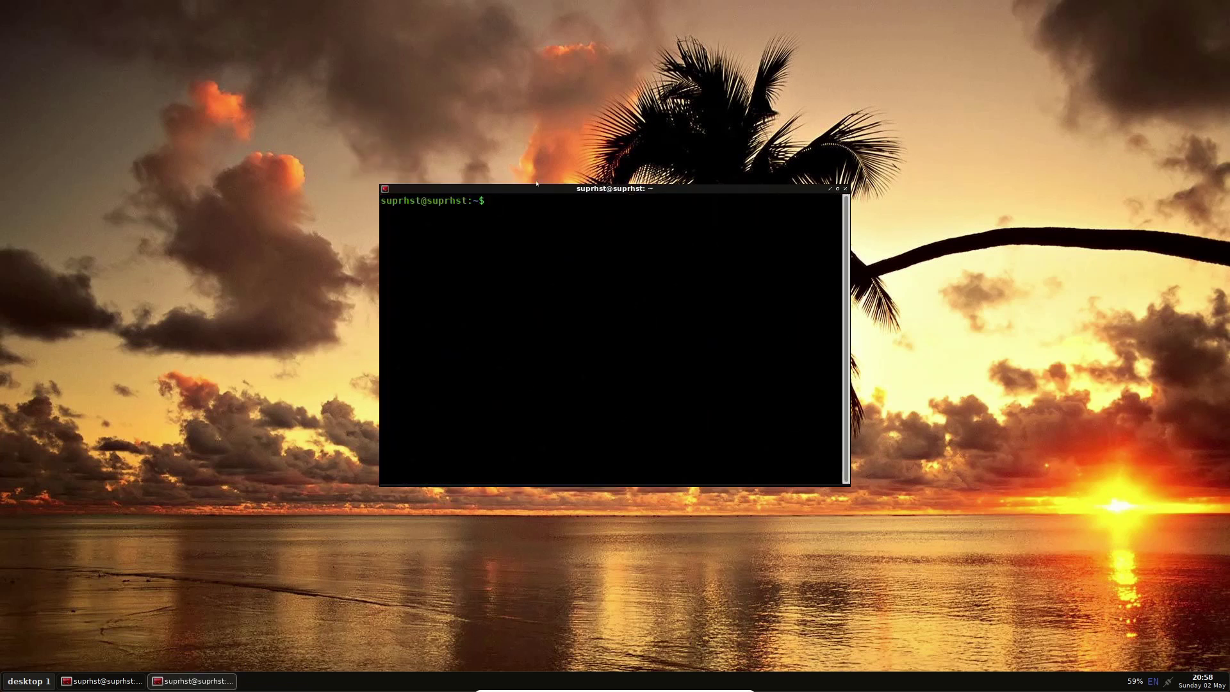
{"action": "double_click", "coordinate": [539, 187]}
Draft apt, pacman and zypper tint2 install commands, then erase them unrun.
{"action": "type", "text": "s"}
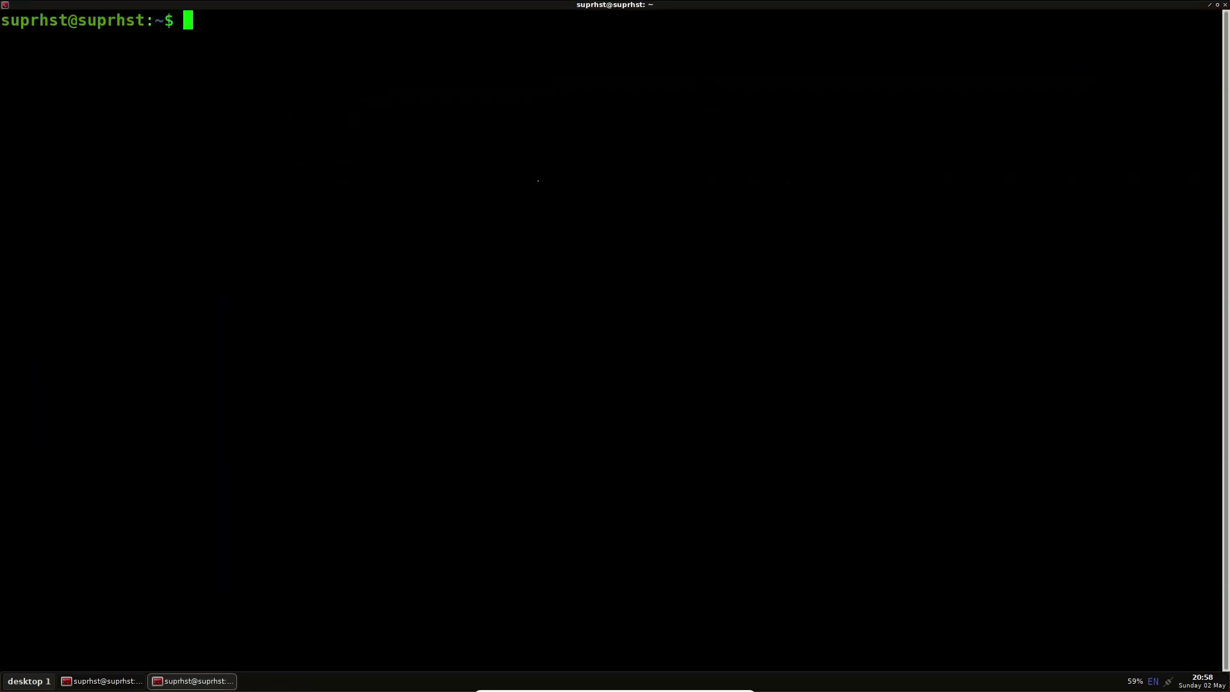
{"action": "type", "text": "udo ap"}
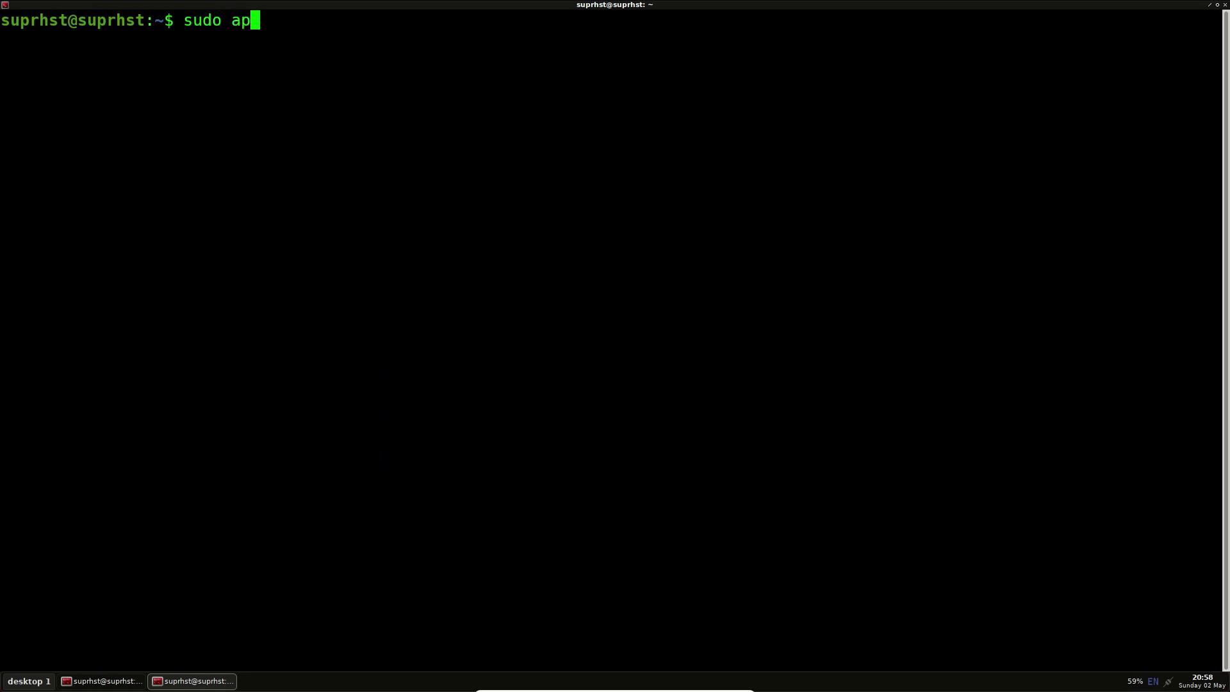
{"action": "type", "text": "t install "}
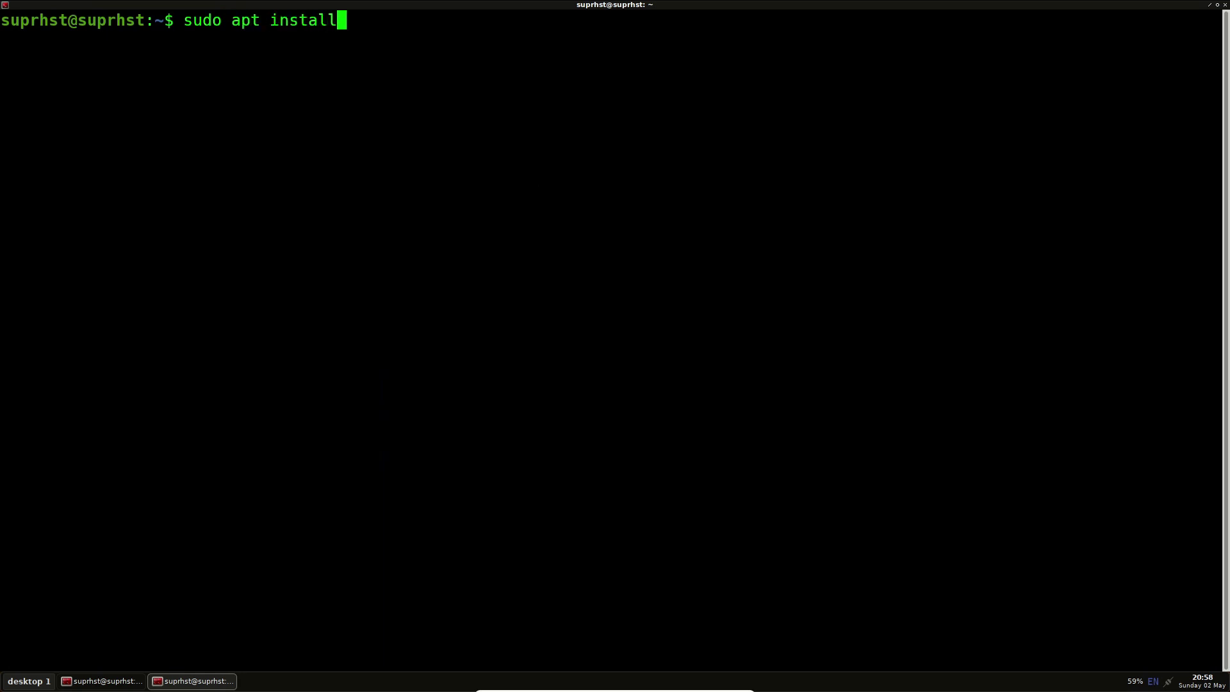
{"action": "type", "text": "tint"}
{"action": "type", "text": "2"}
{"action": "key", "text": "BackSpace"}
{"action": "key", "text": "BackSpace"}
{"action": "key", "text": "BackSpace"}
{"action": "key", "text": "BackSpace"}
{"action": "key", "text": "BackSpace"}
{"action": "key", "text": "BackSpace"}
{"action": "key", "text": "BackSpace"}
{"action": "key", "text": "BackSpace"}
{"action": "key", "text": "BackSpace"}
{"action": "type", "text": "p"}
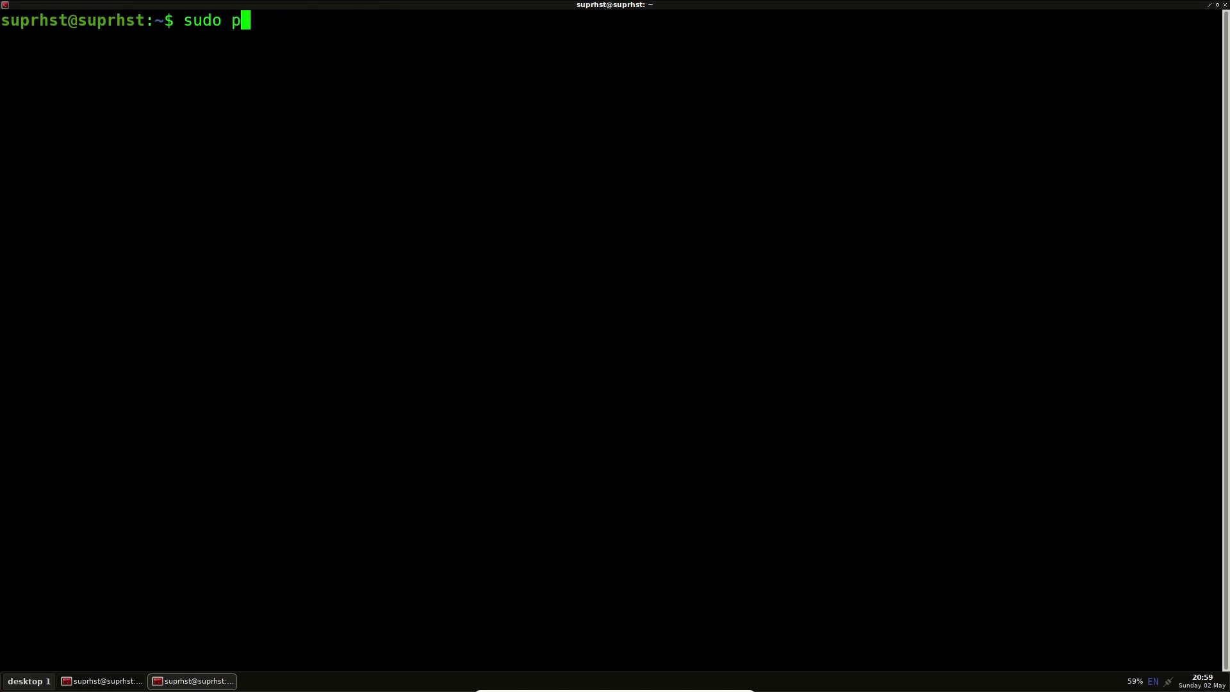
{"action": "type", "text": "acman -"}
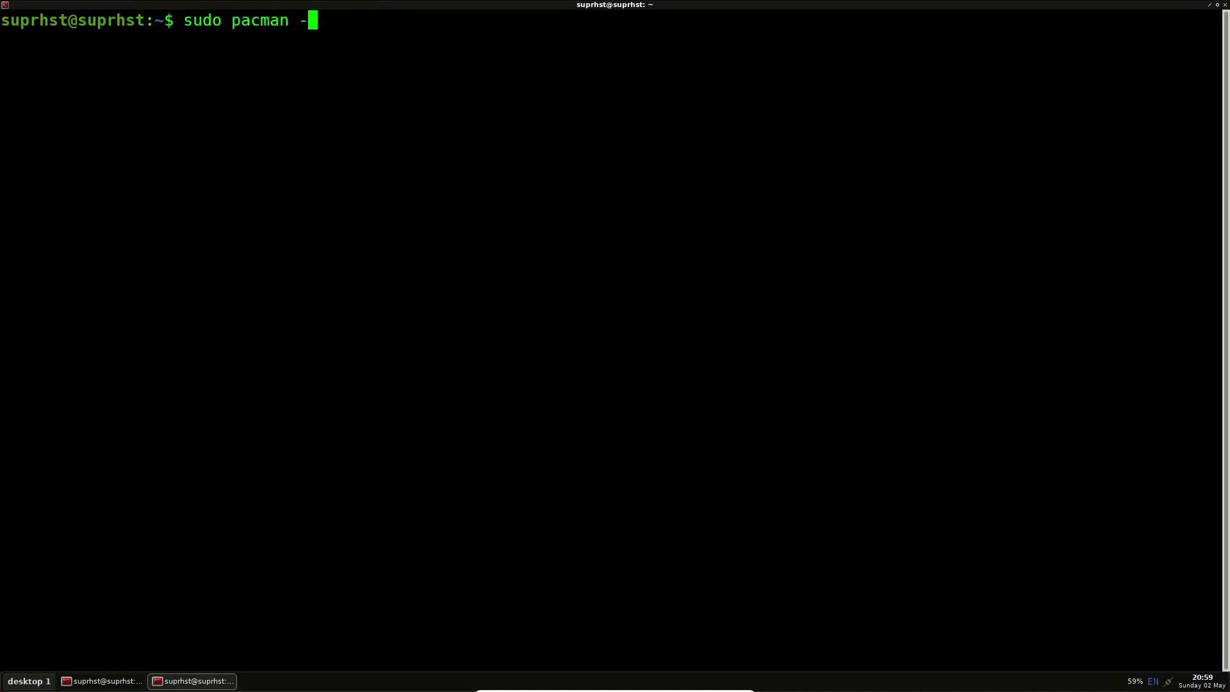
{"action": "type", "text": "S "}
{"action": "type", "text": "t"}
{"action": "type", "text": "n"}
{"action": "key", "text": "BackSpace"}
{"action": "type", "text": "i"}
{"action": "type", "text": "nt2"}
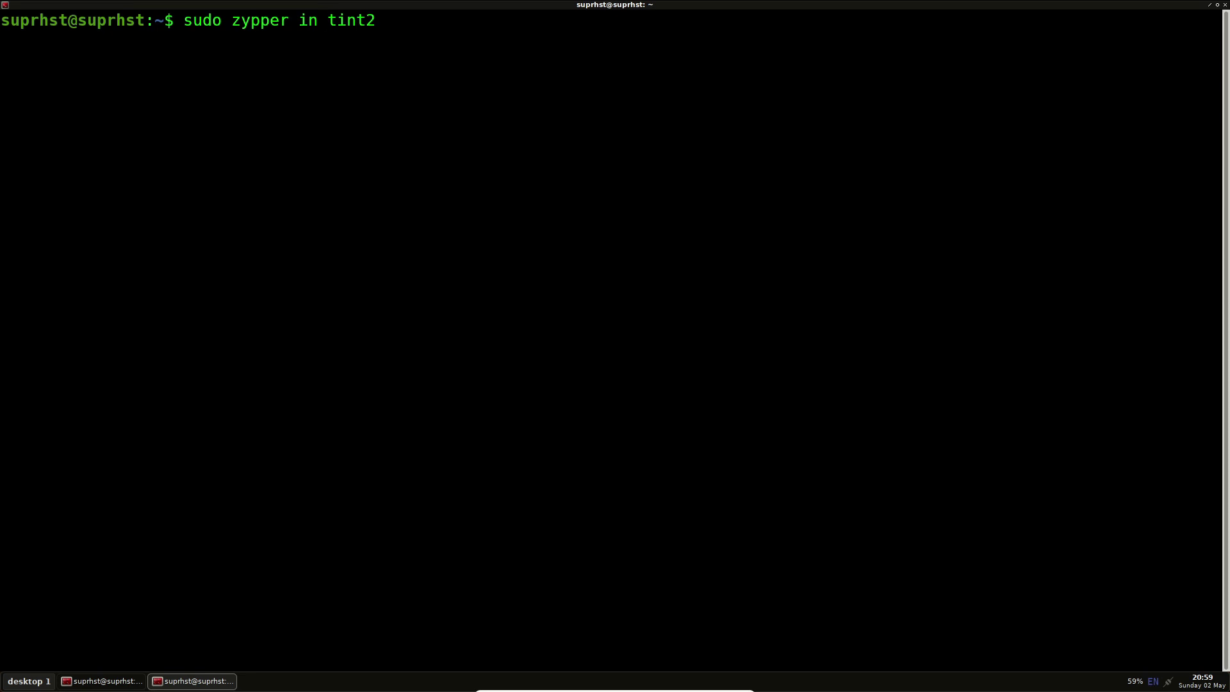
{"action": "key", "text": "Right"}
{"action": "key", "text": "Right"}
{"action": "key", "text": "Right"}
{"action": "key", "text": "Right"}
{"action": "key", "text": "BackSpace"}
{"action": "key", "text": "BackSpace"}
{"action": "key", "text": "BackSpace"}
{"action": "key", "text": "BackSpace"}
{"action": "key", "text": "BackSpace"}
{"action": "key", "text": "BackSpace"}
{"action": "key", "text": "BackSpace"}
{"action": "key", "text": "BackSpace"}
{"action": "key", "text": "BackSpace"}
{"action": "key", "text": "BackSpace"}
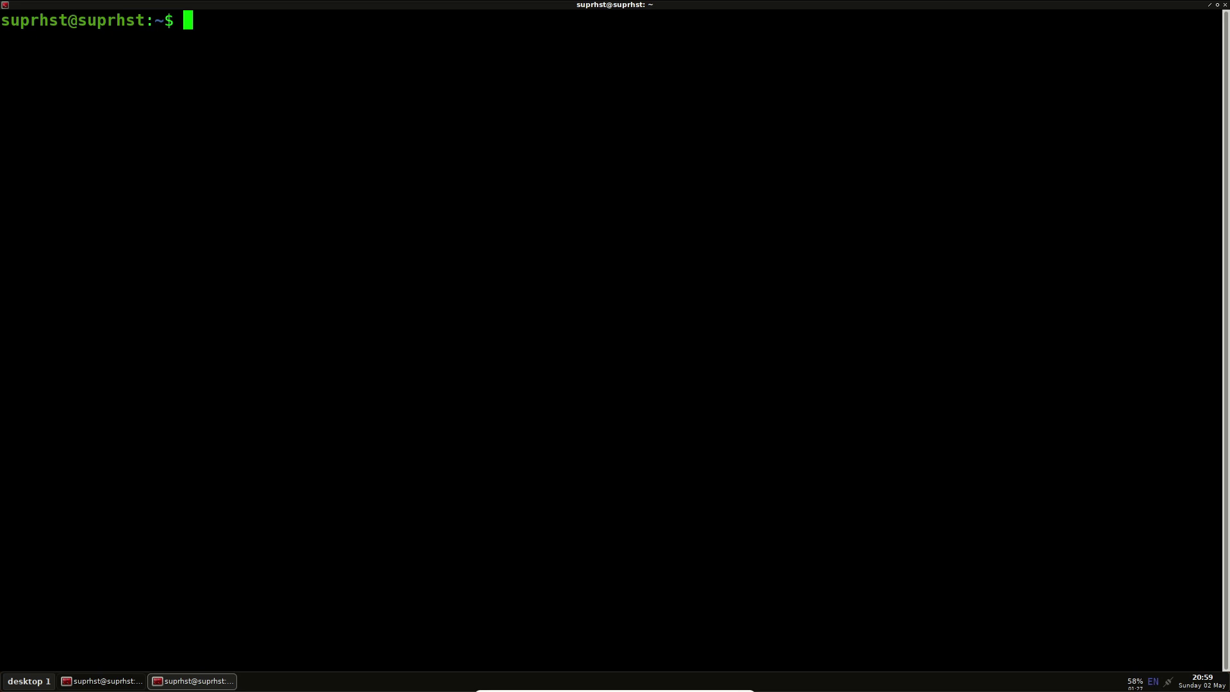
Change into the ~/.config/openbox folder using Tab completion.
{"action": "type", "text": "cd ."}
{"action": "type", "text": "con"}
{"action": "key", "text": "Tab"}
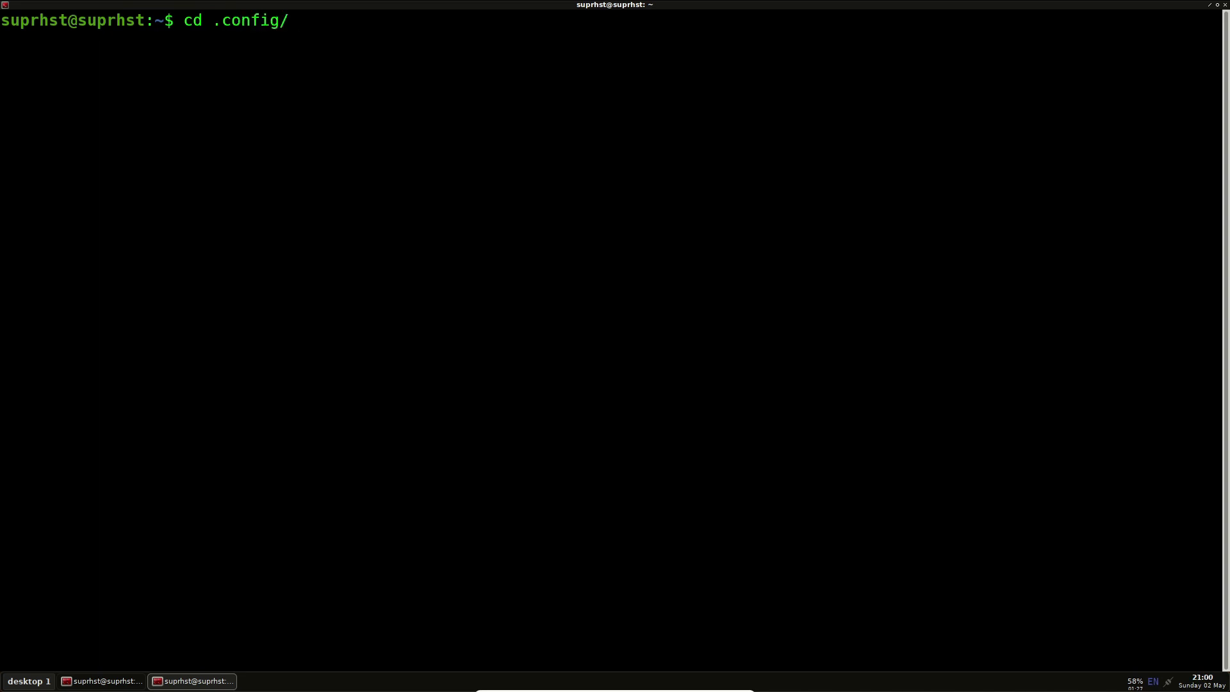
{"action": "type", "text": "o"}
{"action": "key", "text": "Tab"}
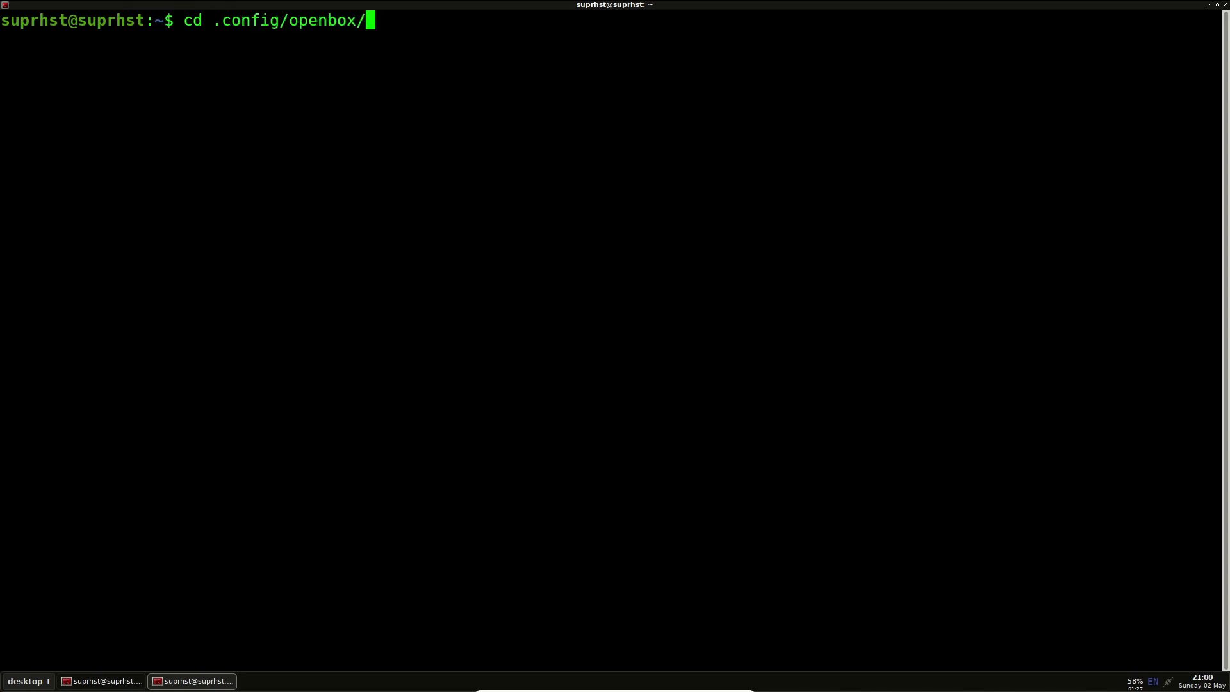
{"action": "key", "text": "Return"}
Open autostart in Vim and highlight its (sleep 2s && tint2) & line.
{"action": "type", "text": "v"}
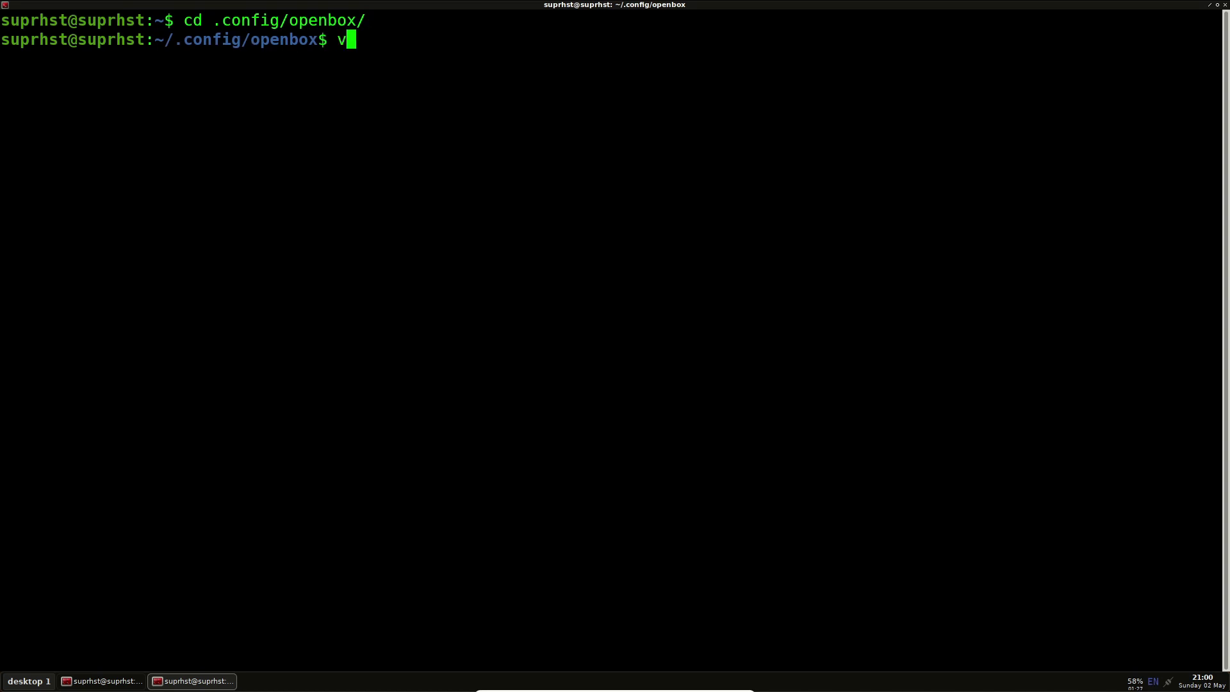
{"action": "type", "text": "im "}
{"action": "type", "text": "a"}
{"action": "key", "text": "Tab"}
{"action": "key", "text": "Return"}
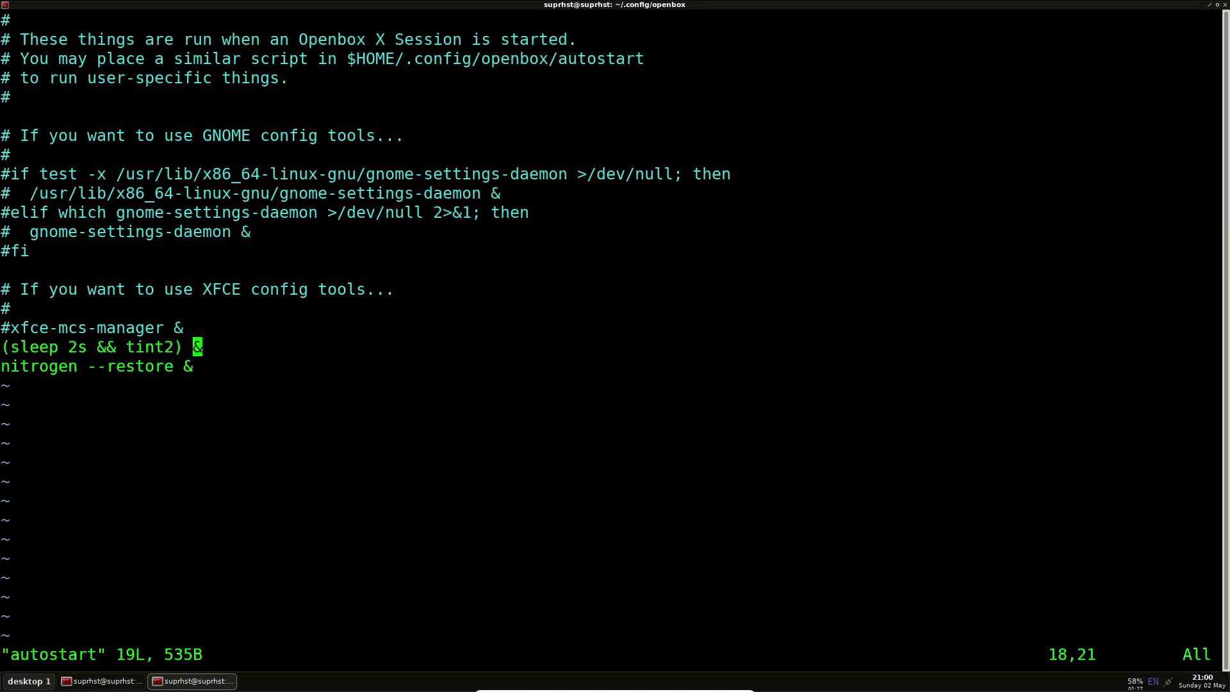
{"action": "left_click_drag", "start_coordinate": [2, 347], "coordinate": [190, 346]}
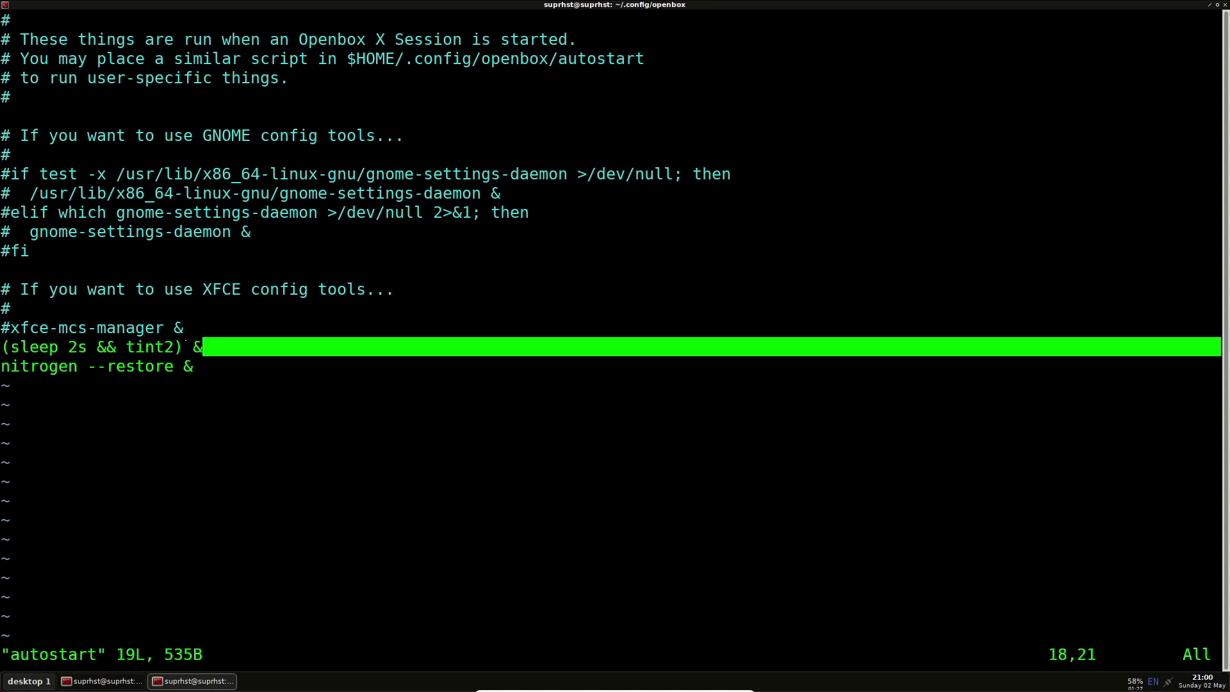
{"action": "left_click", "coordinate": [202, 346]}
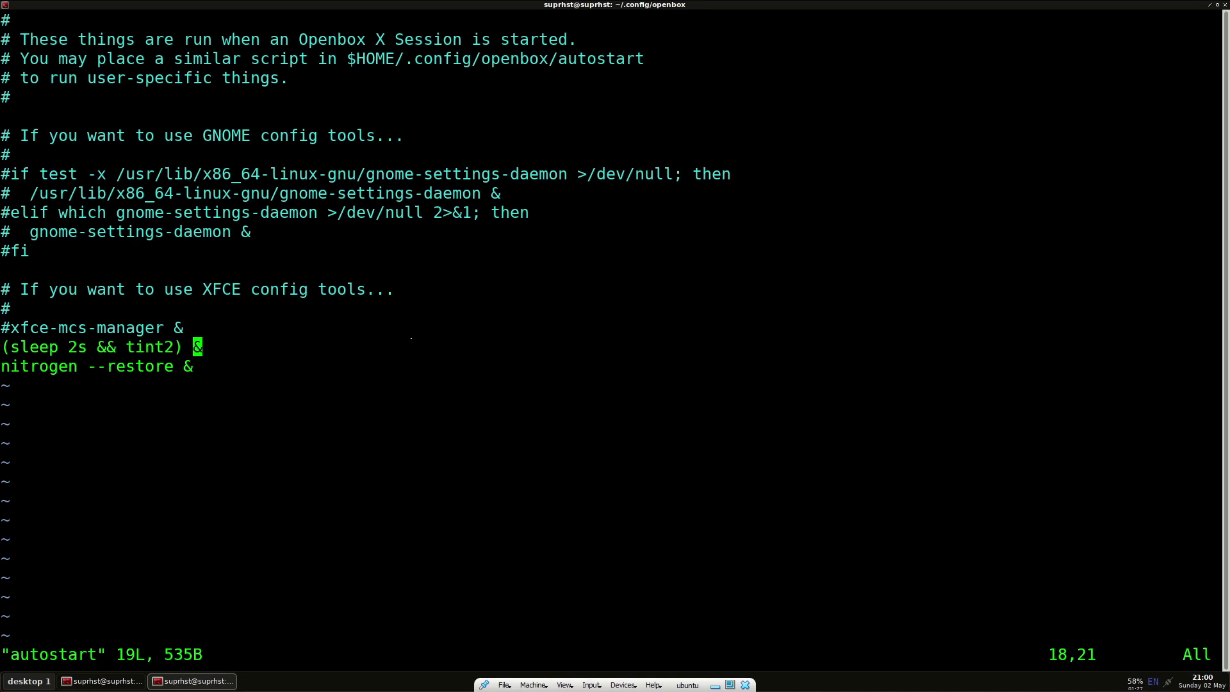
Close the Vim and terminal windows, then start a fresh terminal from the desktop menu.
{"action": "left_click", "coordinate": [1224, 4]}
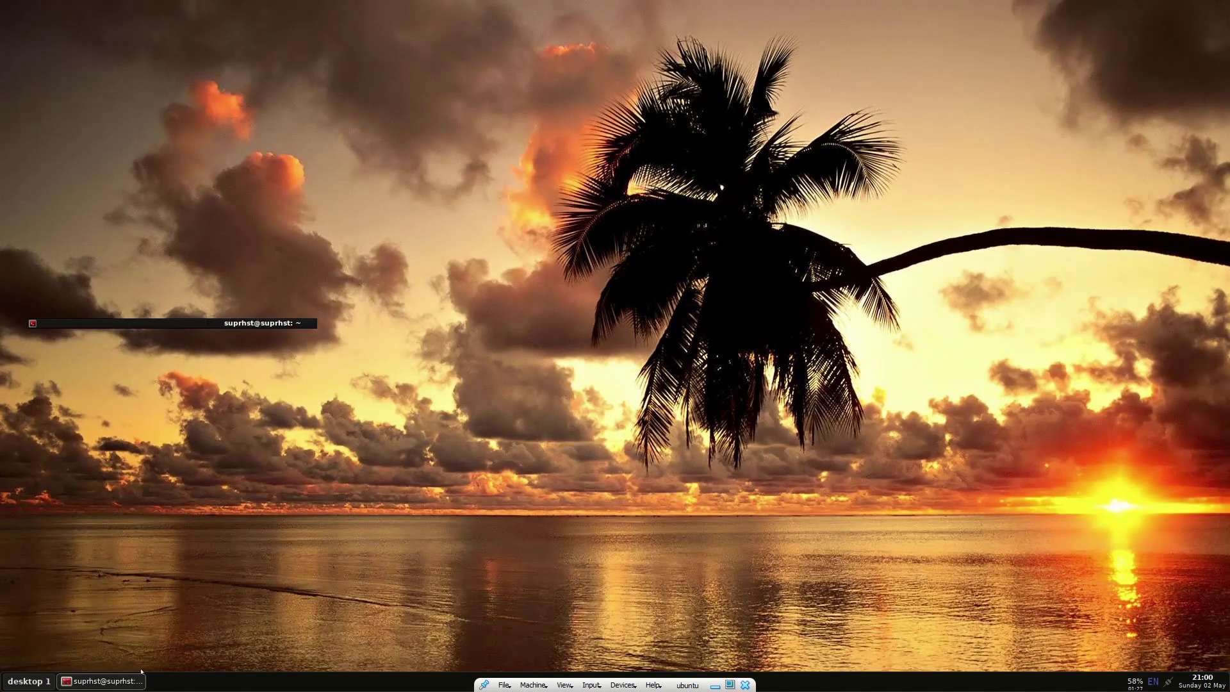
{"action": "left_click", "coordinate": [466, 6]}
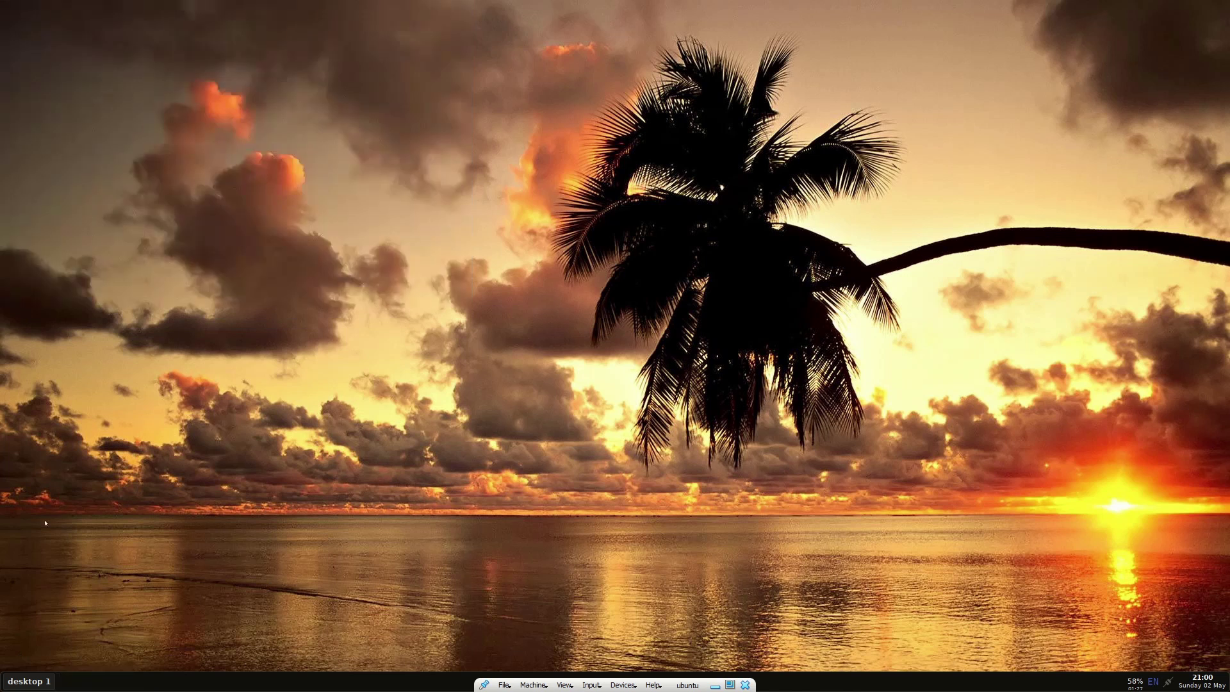
{"action": "right_click", "coordinate": [108, 671]}
{"action": "left_click", "coordinate": [177, 515]}
{"action": "right_click", "coordinate": [431, 116]}
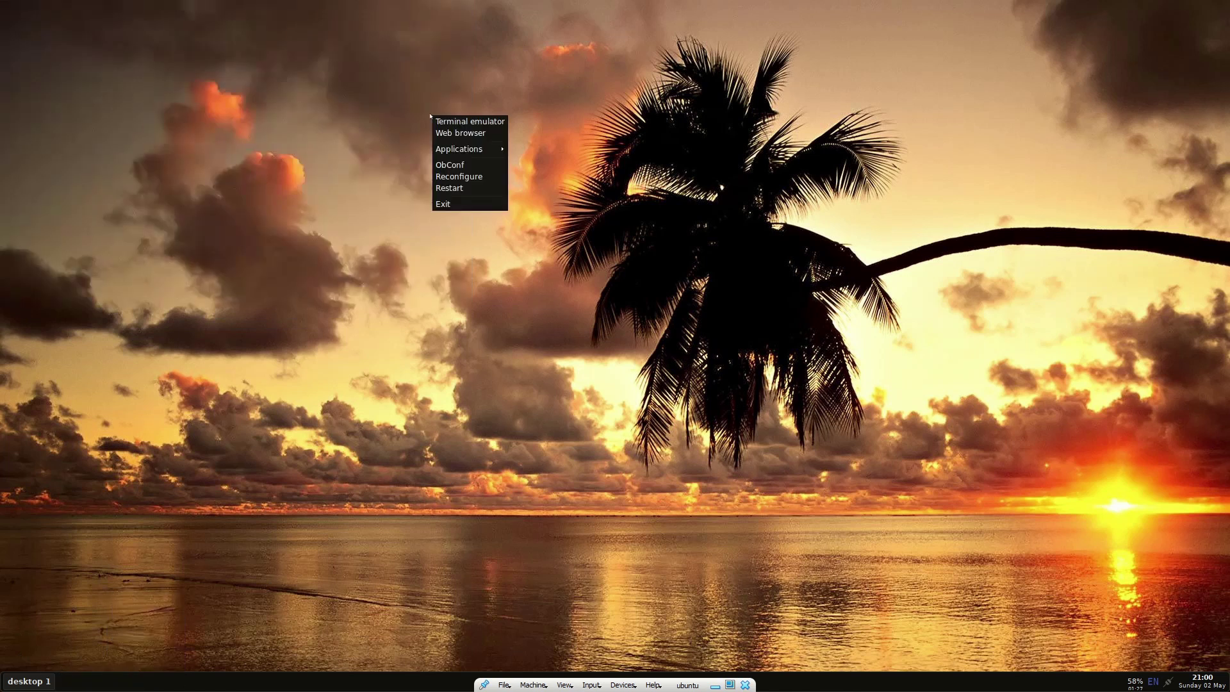
{"action": "mouse_move", "coordinate": [459, 149]}
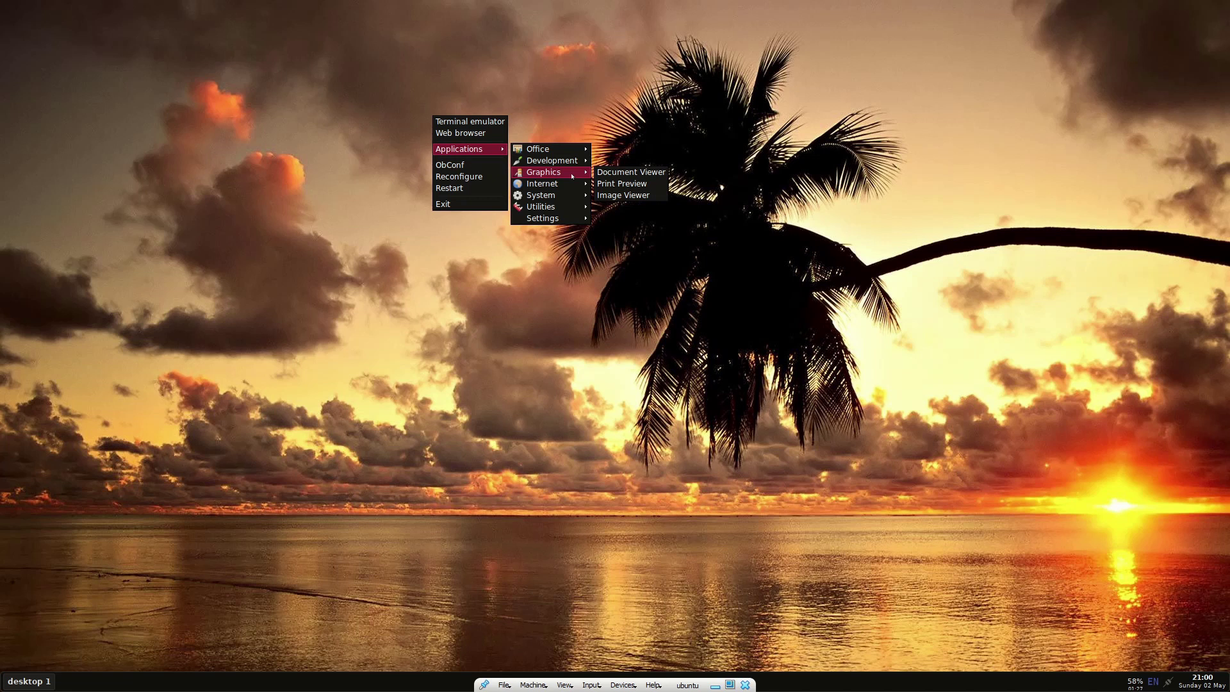
{"action": "mouse_move", "coordinate": [544, 183]}
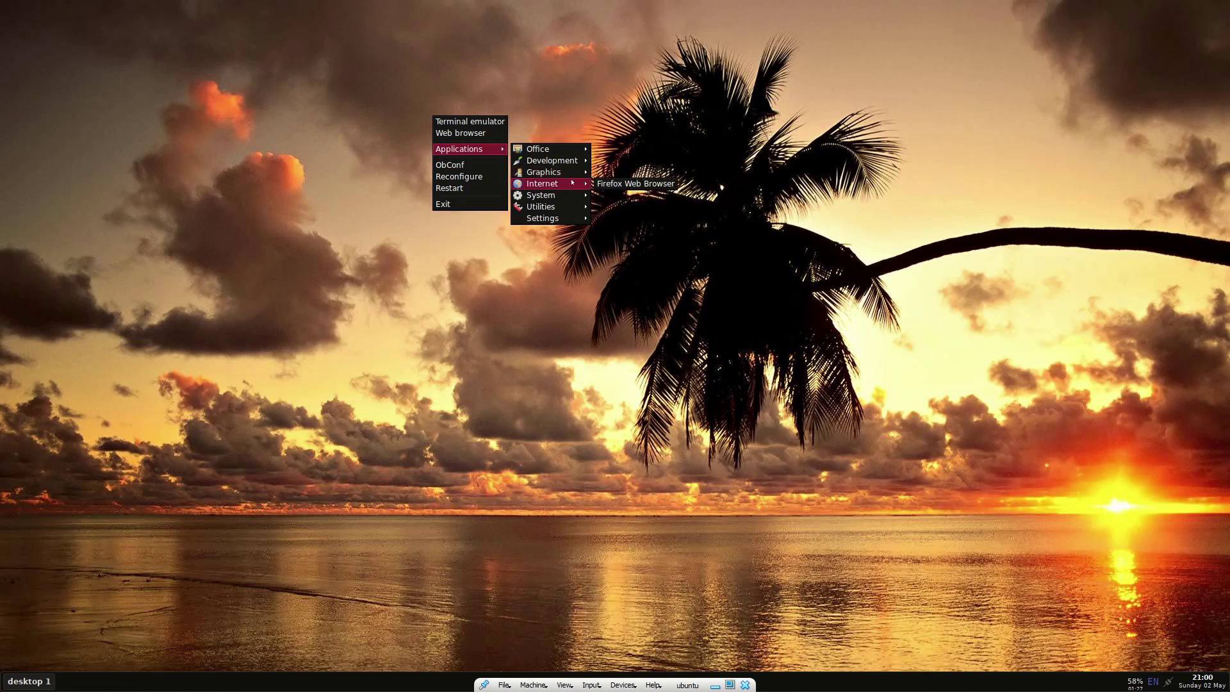
{"action": "right_click", "coordinate": [319, 177]}
{"action": "left_click", "coordinate": [330, 186]}
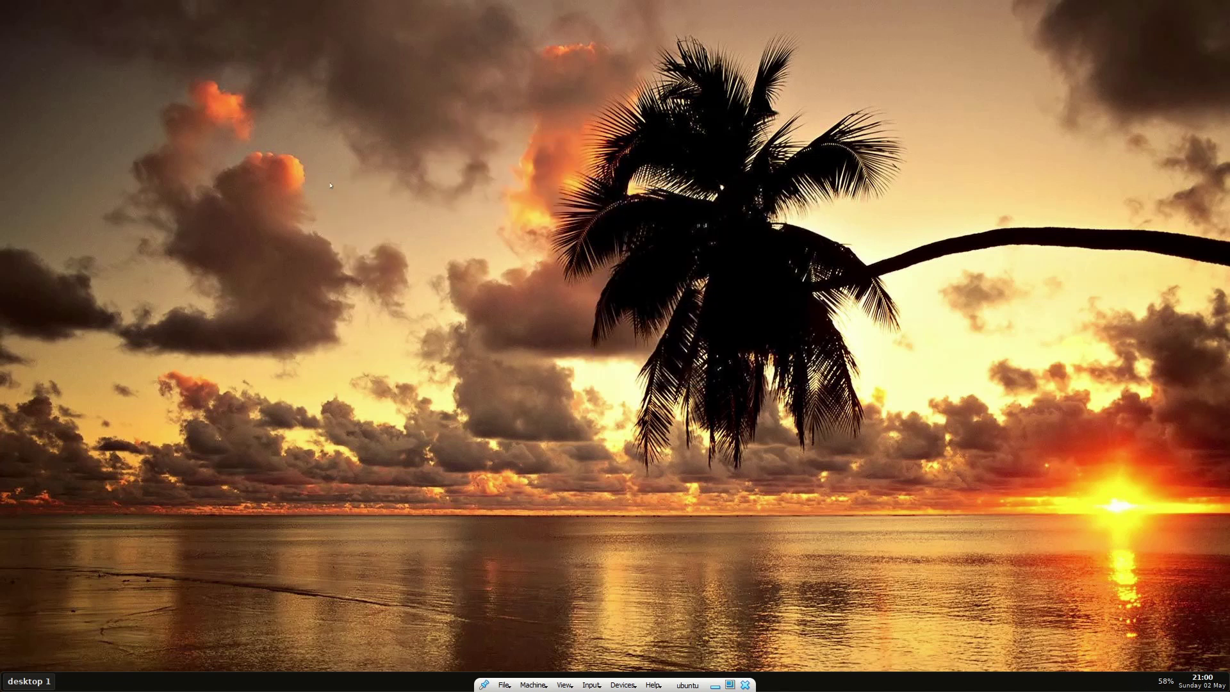
List tint2 commands, enlarge the text, maximize, and run tint2conf.
{"action": "type", "text": "ti"}
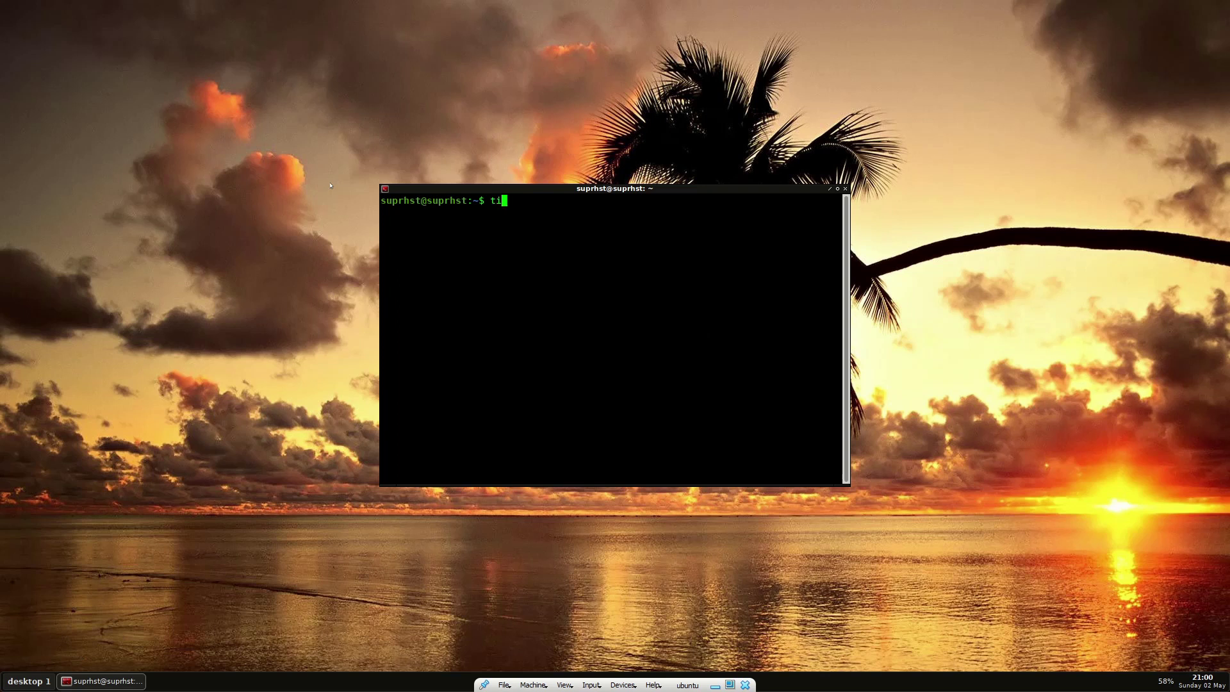
{"action": "type", "text": "nt2"}
{"action": "key", "text": "Tab"}
{"action": "key", "text": "Tab"}
{"action": "key", "text": "Tab"}
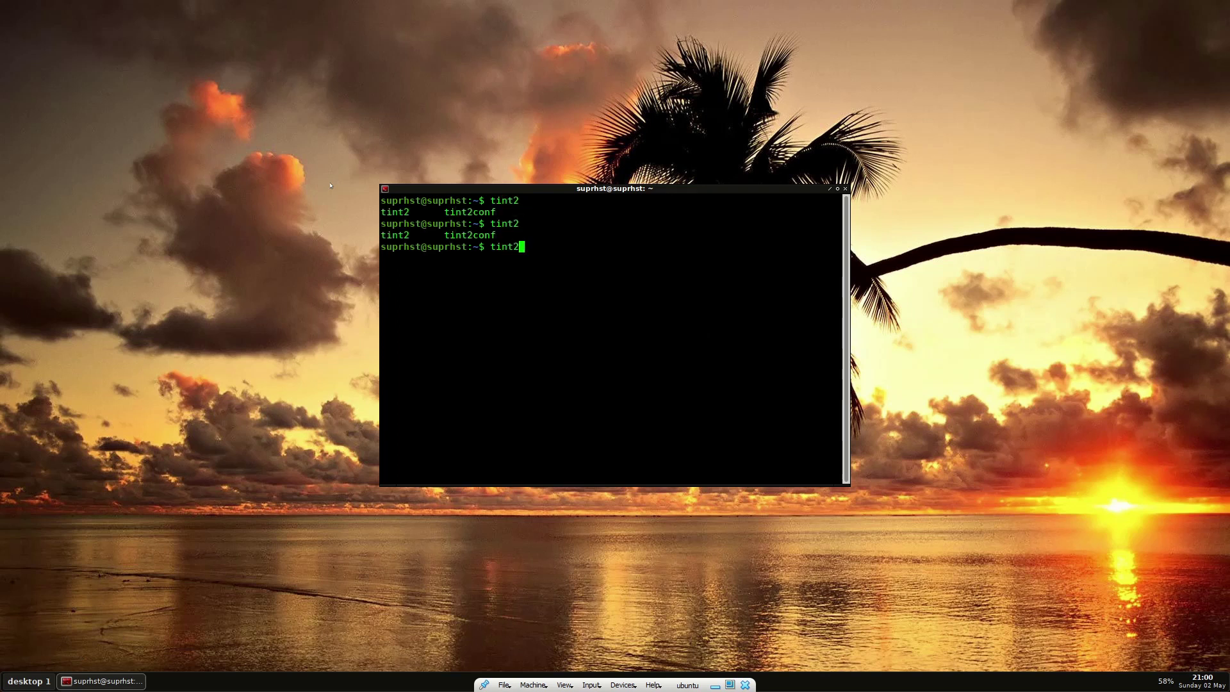
{"action": "key", "text": "ctrl+plus"}
{"action": "key", "text": "ctrl+plus"}
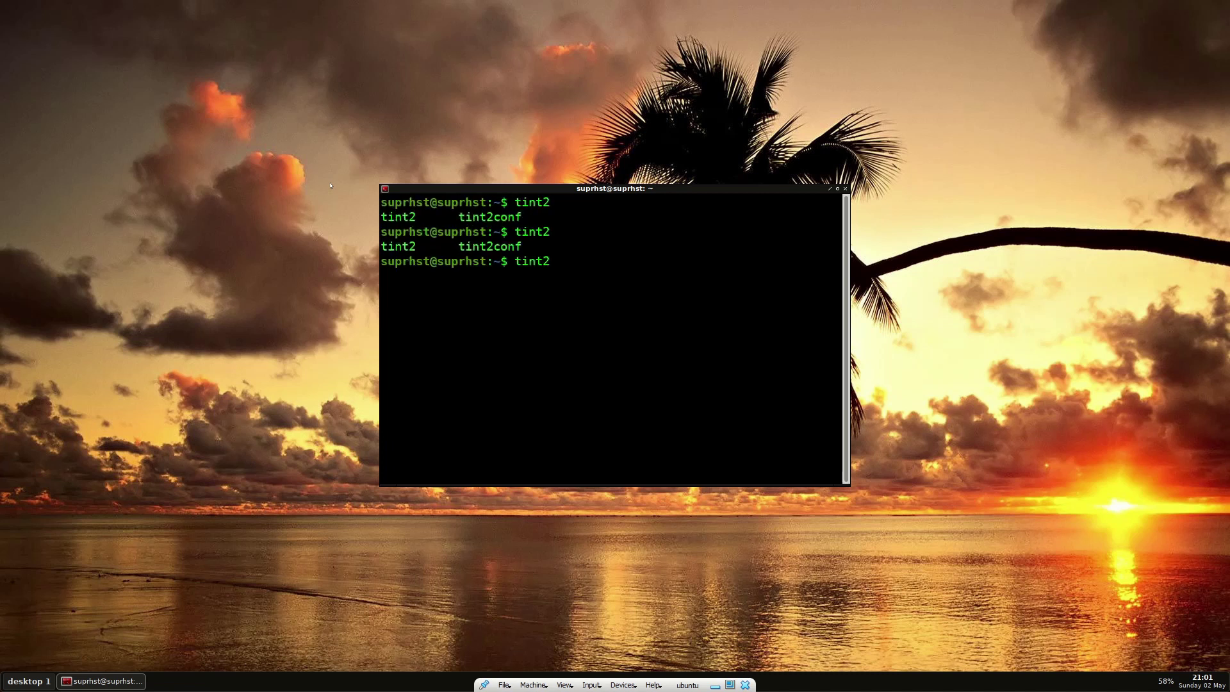
{"action": "key", "text": "ctrl+plus"}
{"action": "key", "text": "ctrl+plus"}
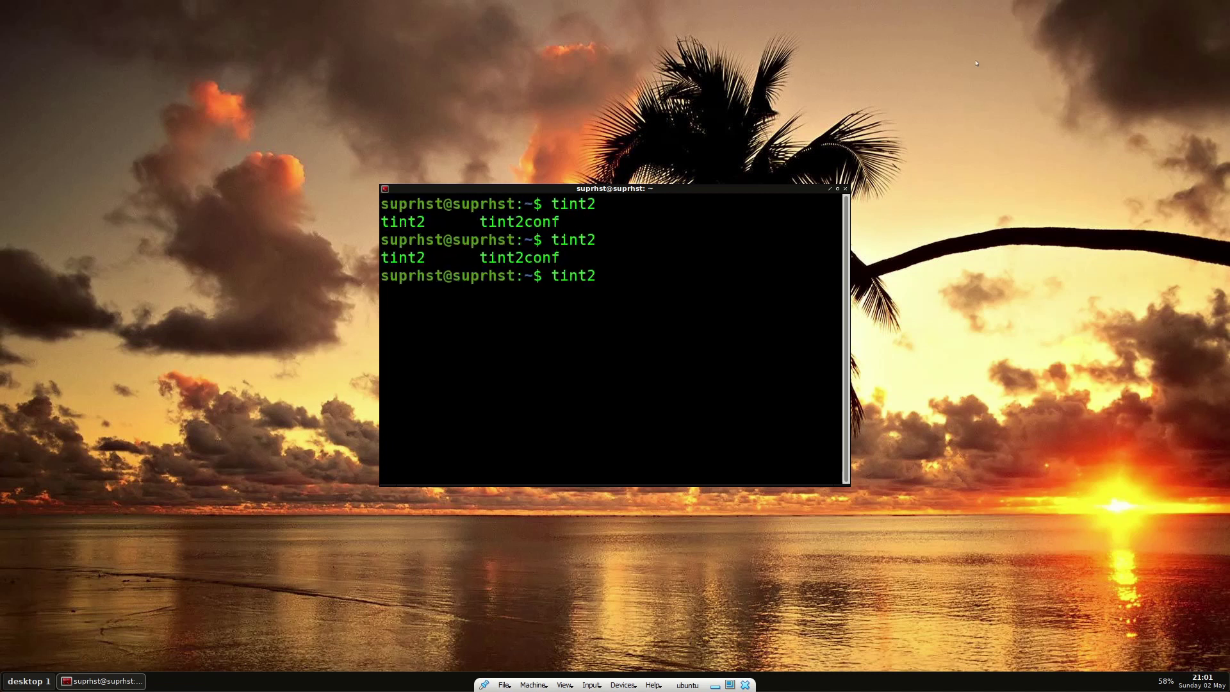
{"action": "left_click", "coordinate": [837, 188]}
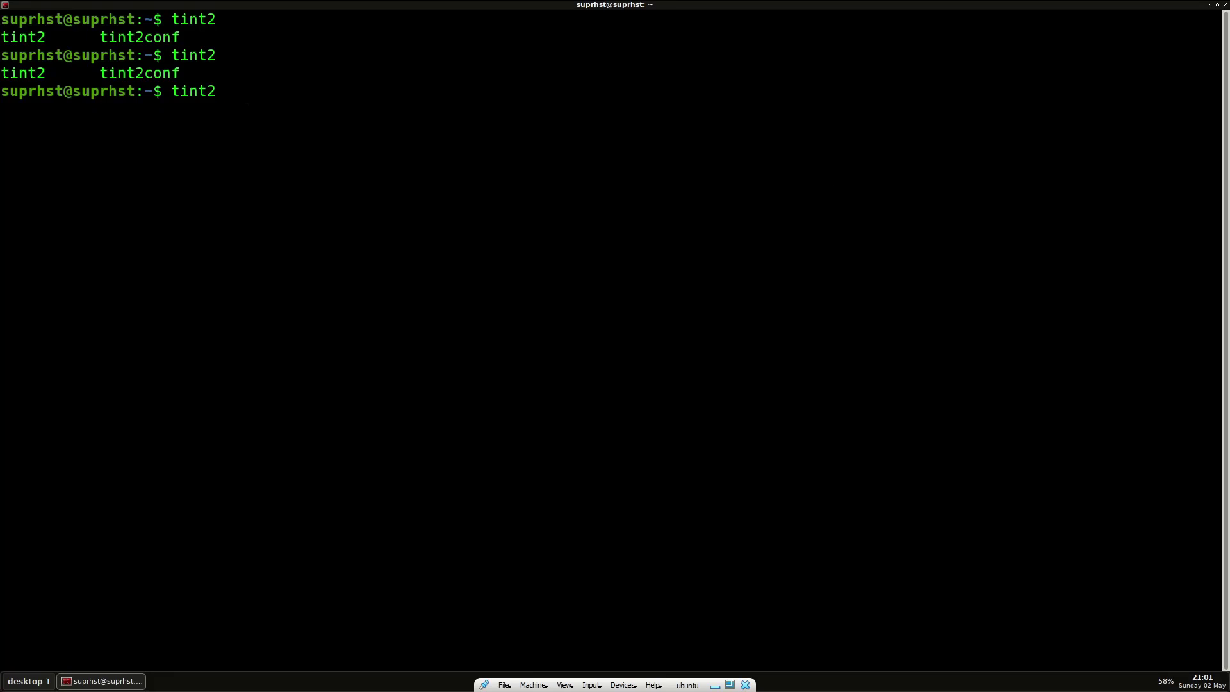
{"action": "type", "text": "c"}
{"action": "key", "text": "Tab"}
{"action": "key", "text": "Return"}
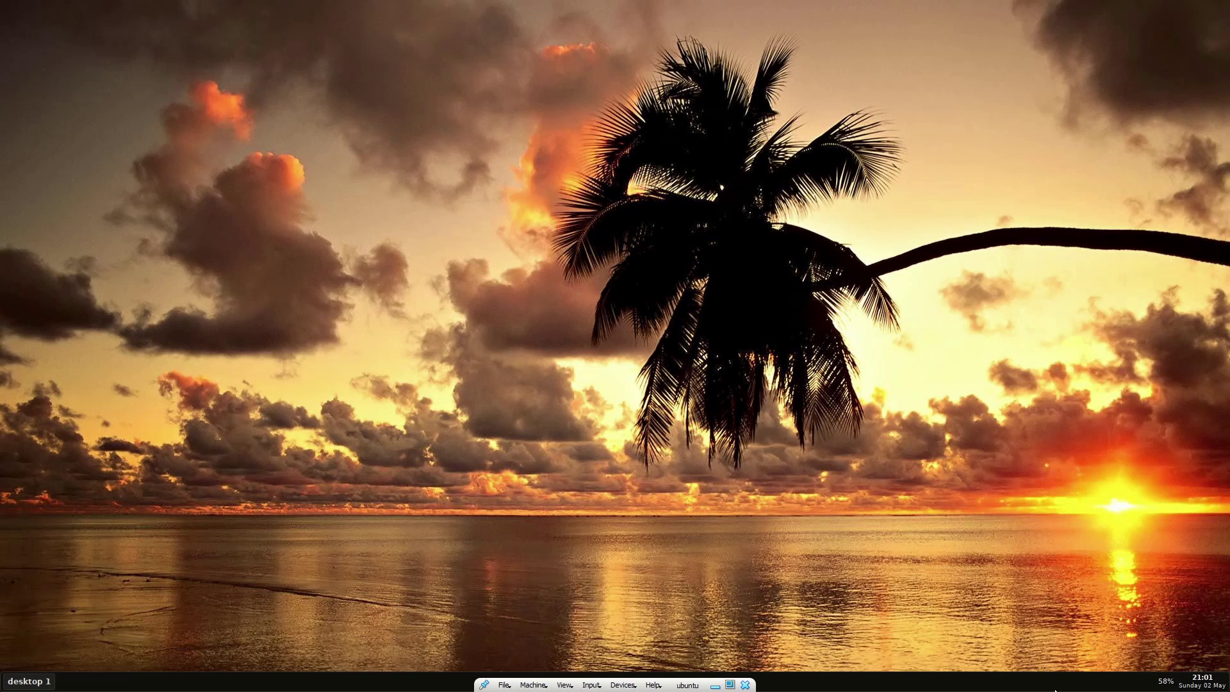
Open a maximized terminal with enlarged text and run tint2conf.
{"action": "right_click", "coordinate": [391, 102]}
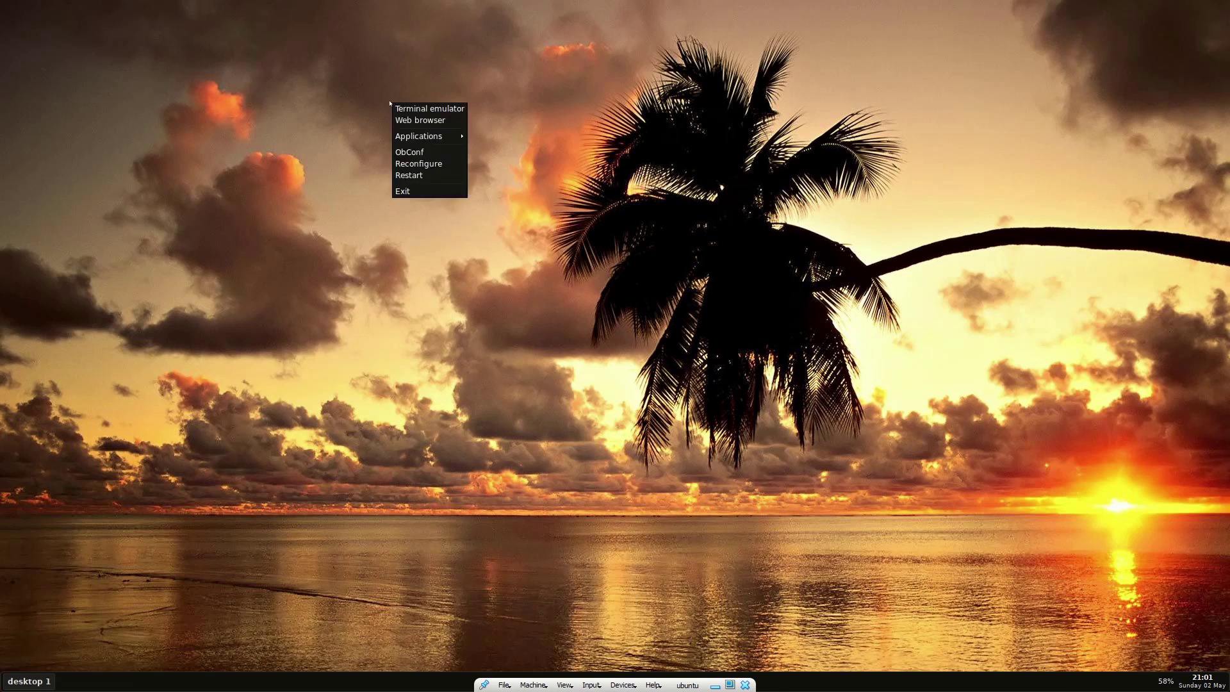
{"action": "left_click", "coordinate": [423, 108]}
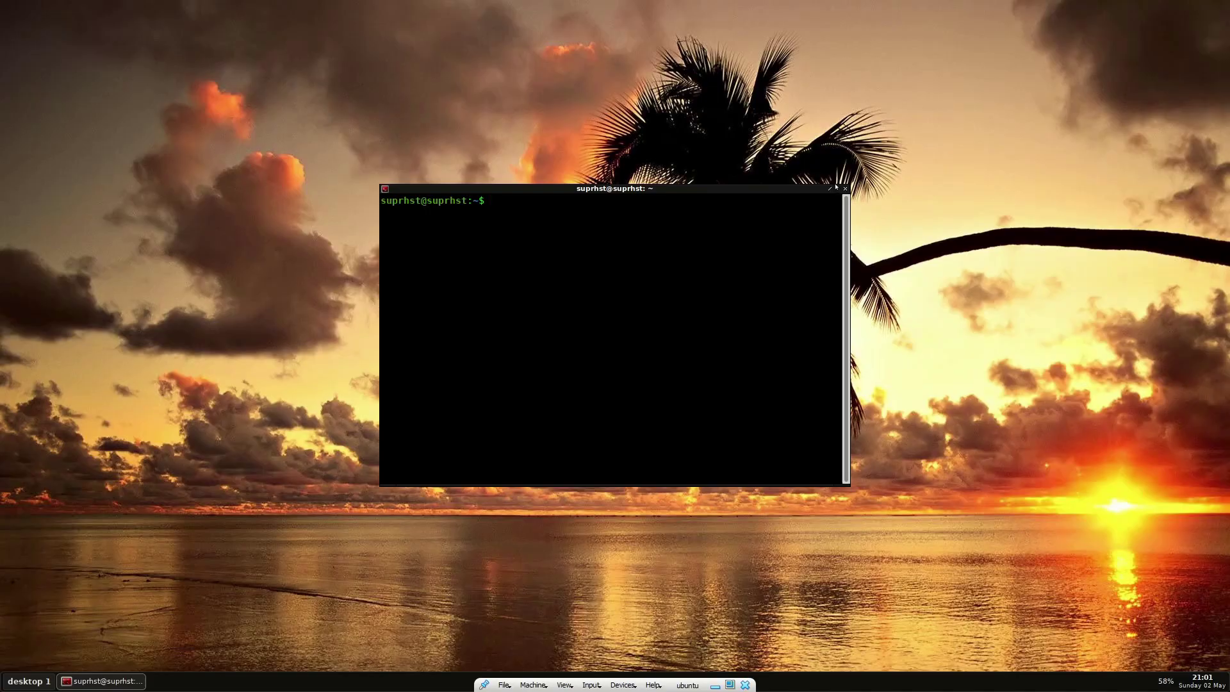
{"action": "key", "text": "super+Up"}
{"action": "key", "text": "ctrl+plus"}
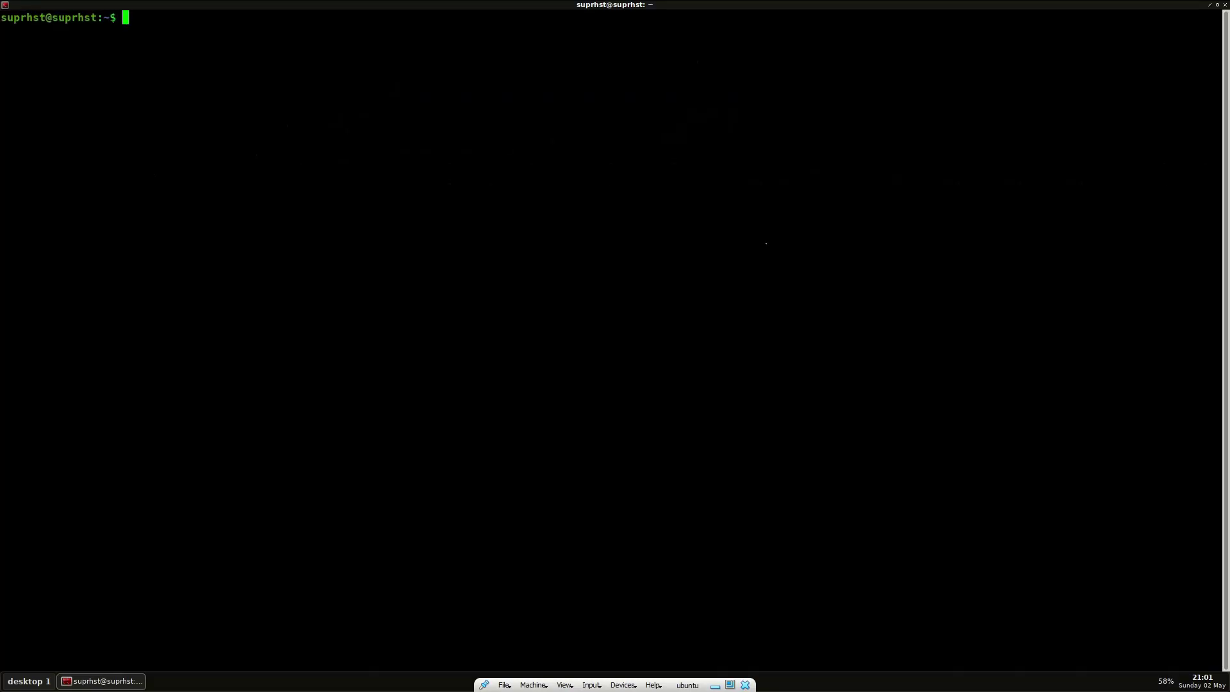
{"action": "key", "text": "ctrl+plus"}
{"action": "key", "text": "ctrl+plus"}
{"action": "key", "text": "ctrl+plus"}
{"action": "key", "text": "ctrl+plus"}
{"action": "key", "text": "ctrl+plus"}
{"action": "type", "text": "t"}
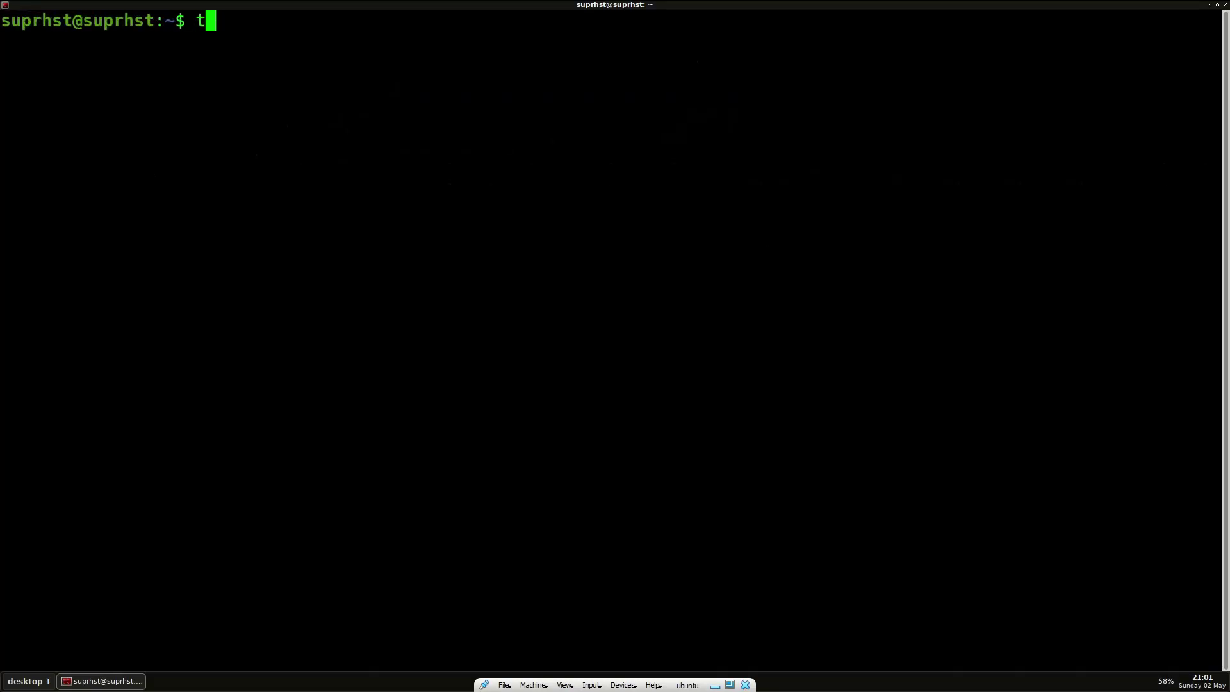
{"action": "type", "text": "int2"}
{"action": "type", "text": "conf"}
{"action": "key", "text": "Return"}
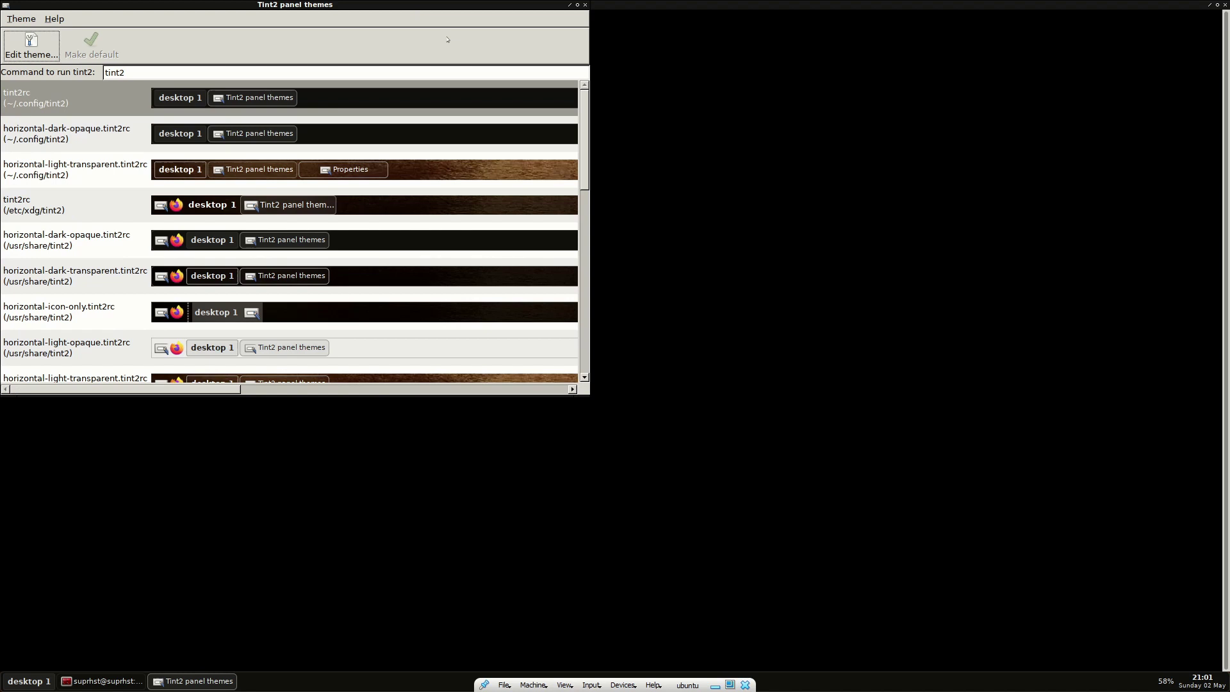
Load the ~/.config horizontal-light-transparent.tint2rc theme for editing.
{"action": "left_click_drag", "start_coordinate": [371, 7], "coordinate": [498, 51]}
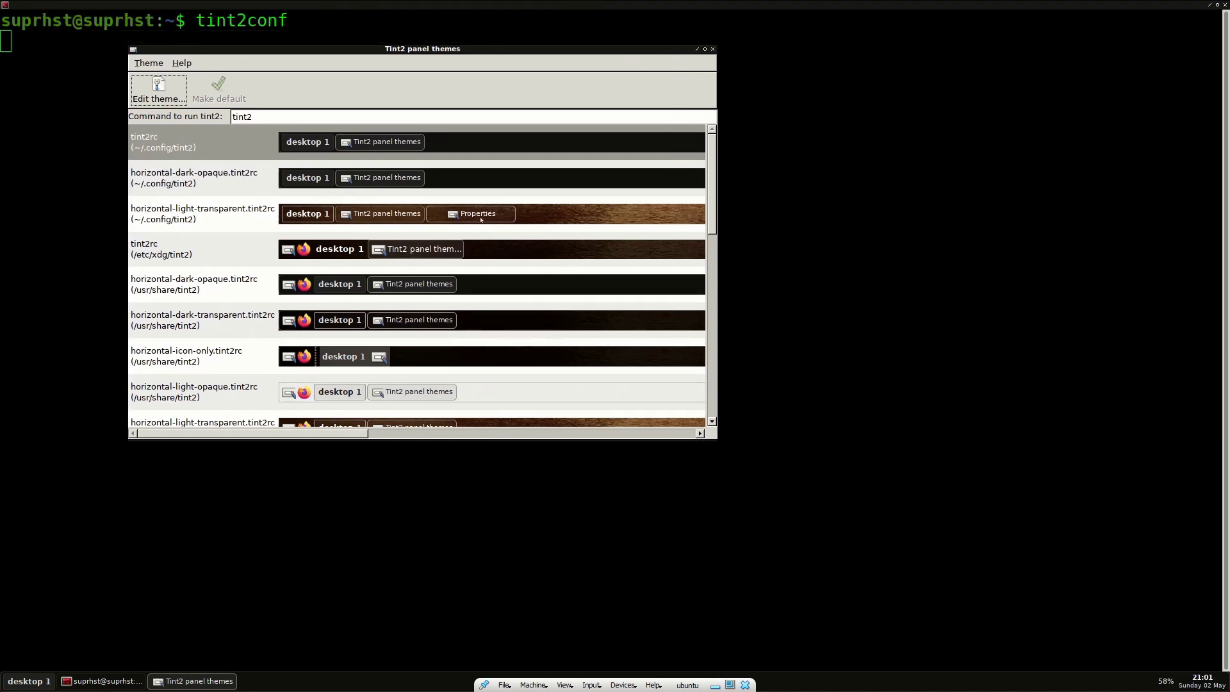
{"action": "left_click", "coordinate": [543, 212]}
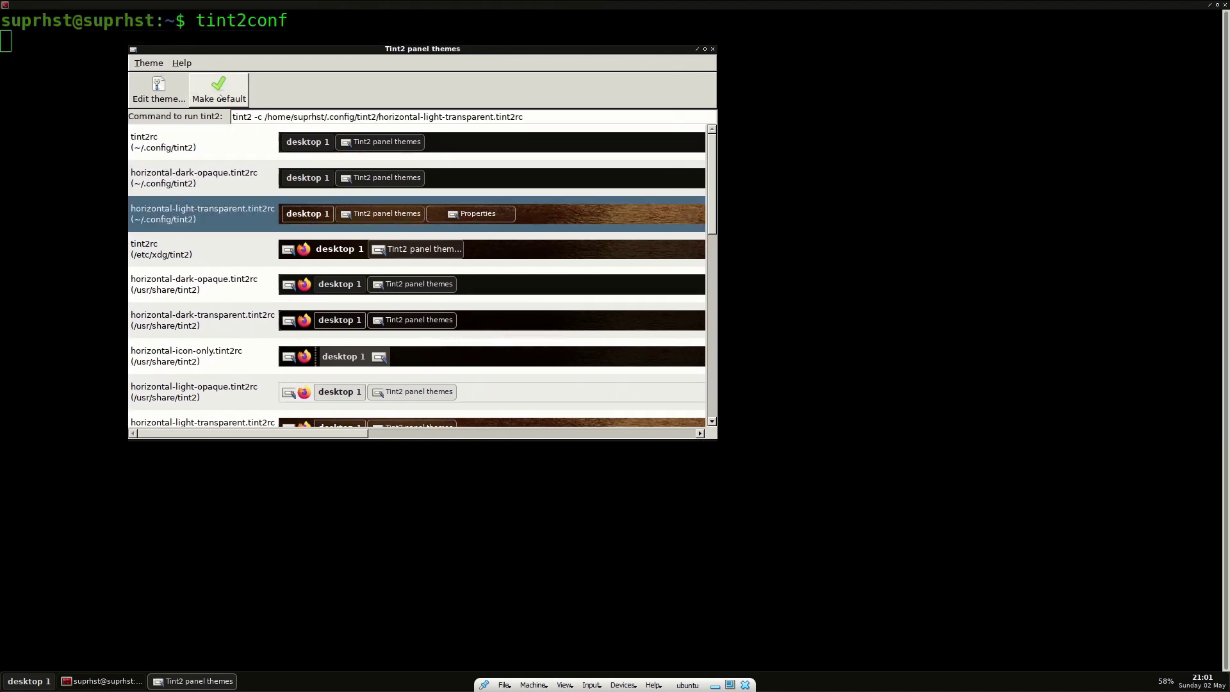
{"action": "double_click", "coordinate": [534, 217]}
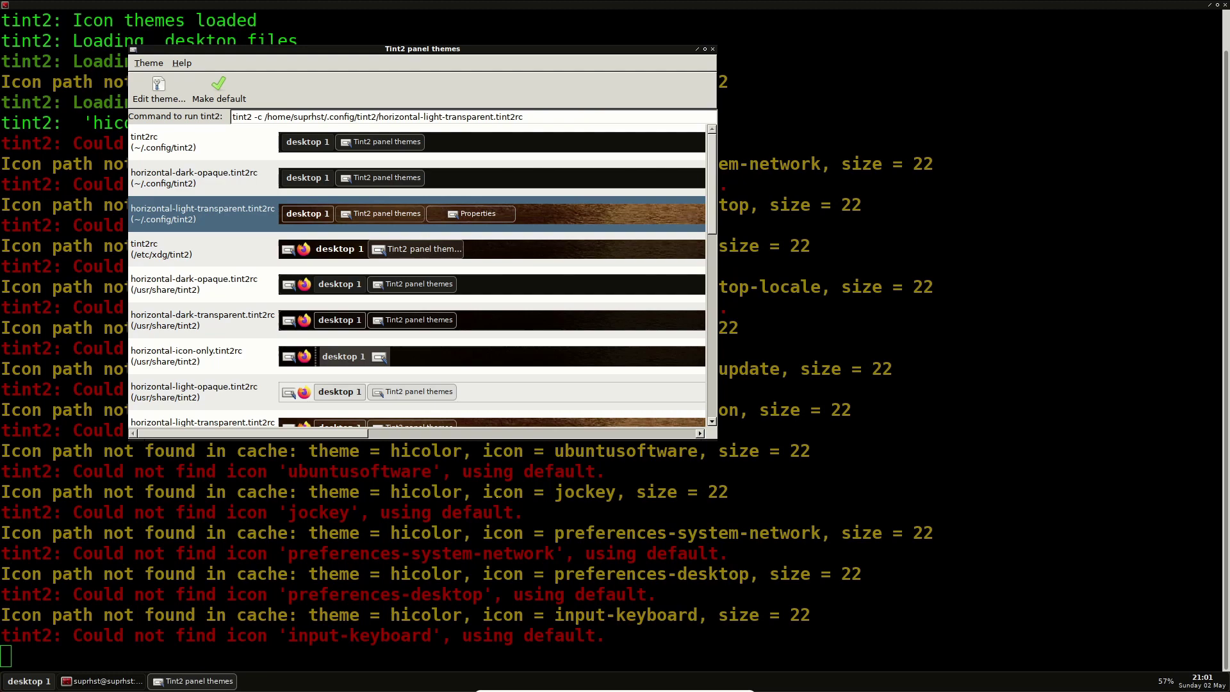
Maximize the themes window and step from Gradients through Backgrounds to the Panel settings.
{"action": "double_click", "coordinate": [528, 51]}
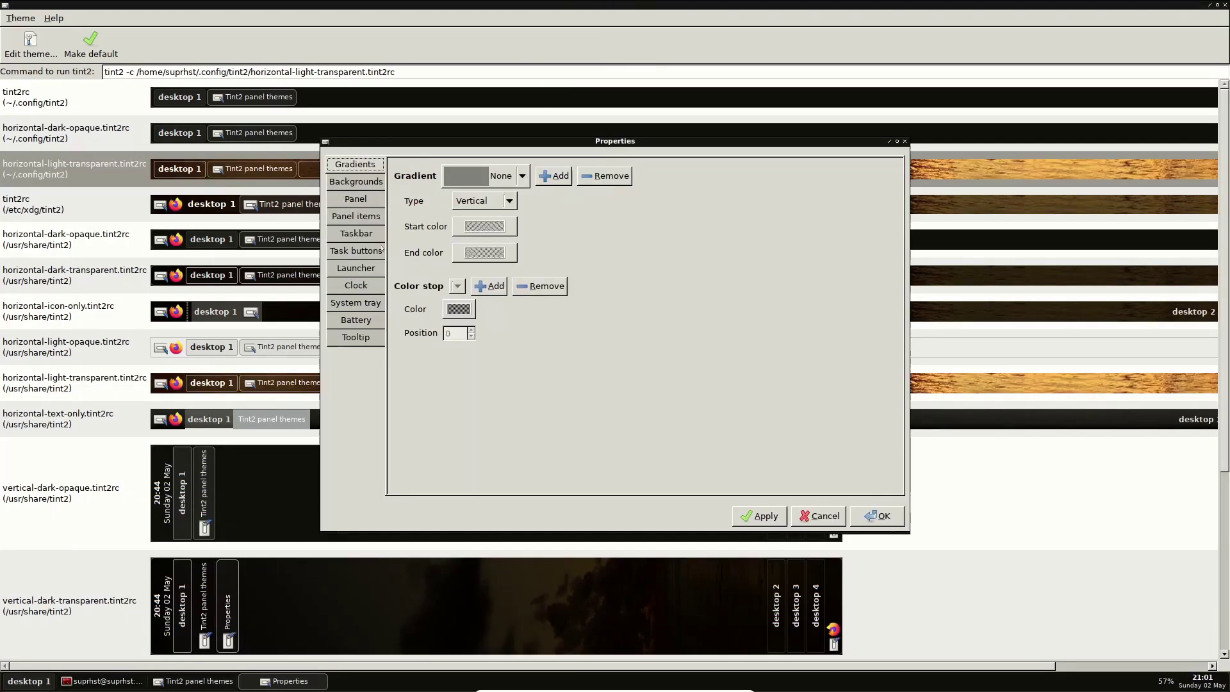
{"action": "left_click", "coordinate": [356, 182]}
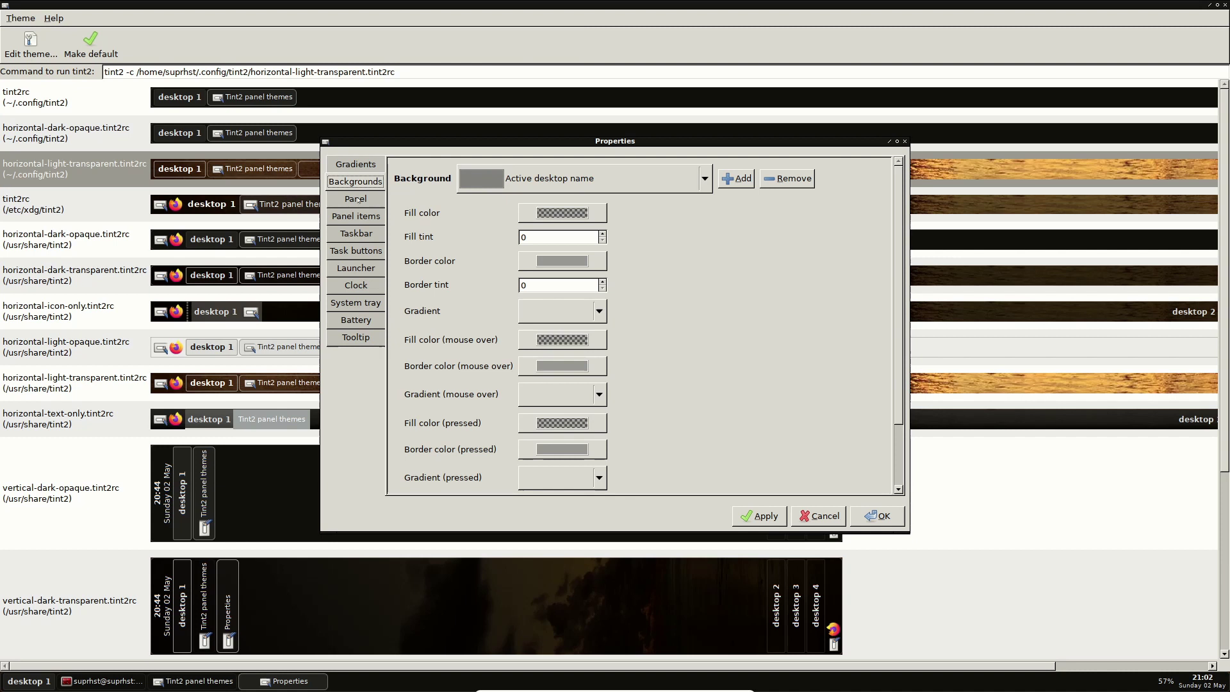
{"action": "left_click", "coordinate": [356, 164]}
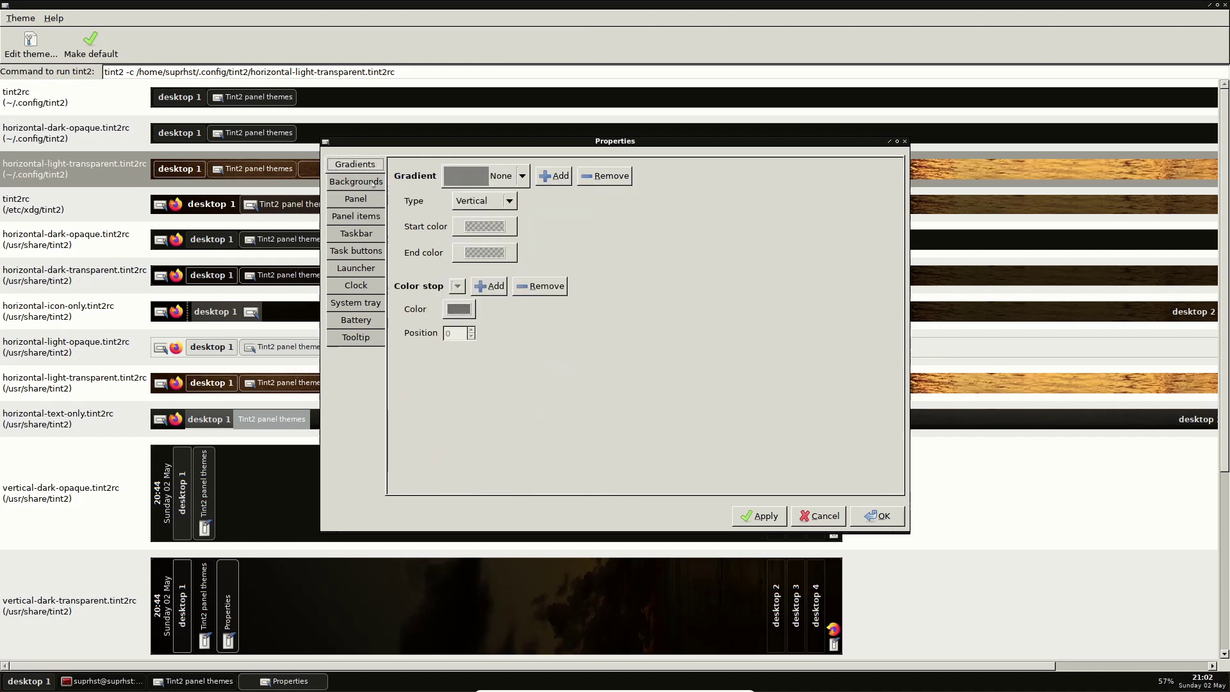
{"action": "key", "text": "ctrl+Page_Down"}
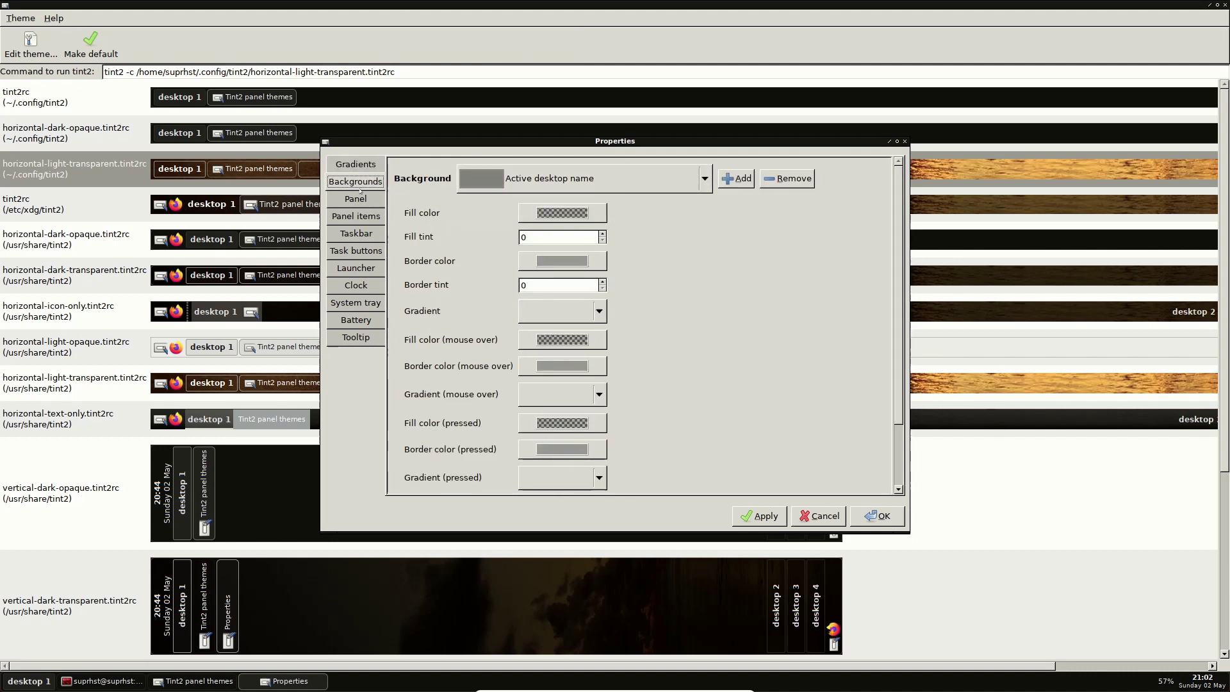
{"action": "key", "text": "ctrl+Page_Down"}
{"action": "key", "text": "ctrl+Page_Down"}
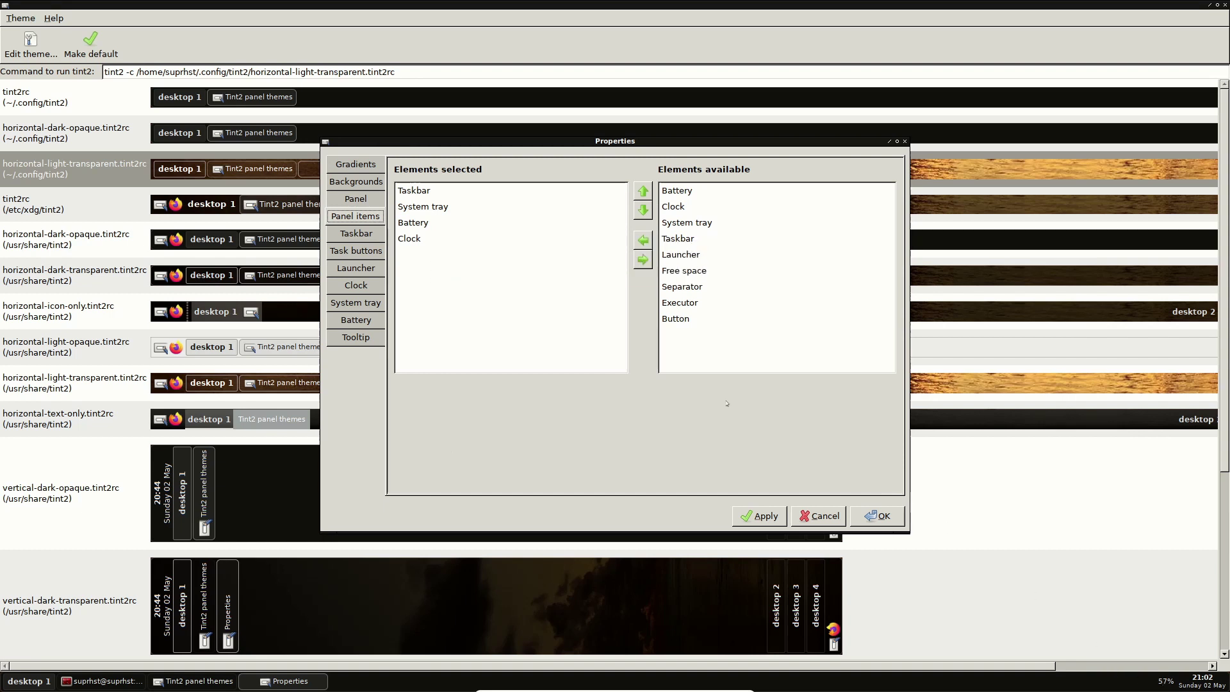
Move Battery out of the selected panel items and apply the theme change.
{"action": "left_click", "coordinate": [413, 238]}
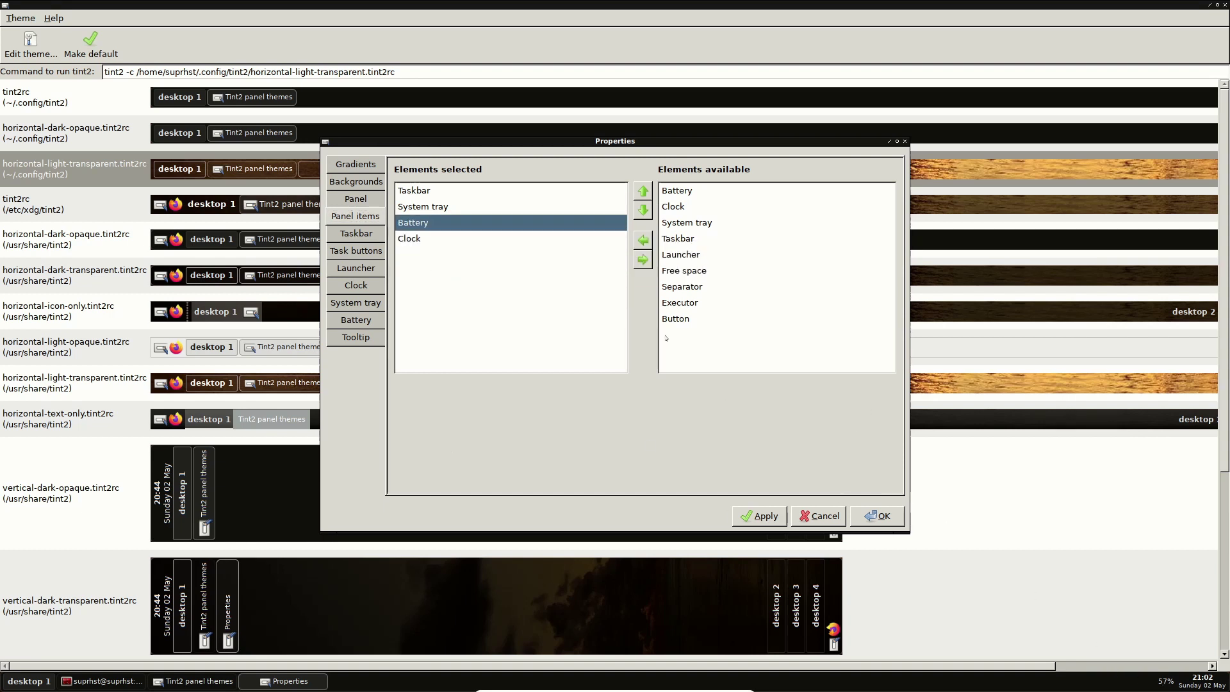
{"action": "left_click", "coordinate": [643, 260]}
{"action": "left_click", "coordinate": [759, 516]}
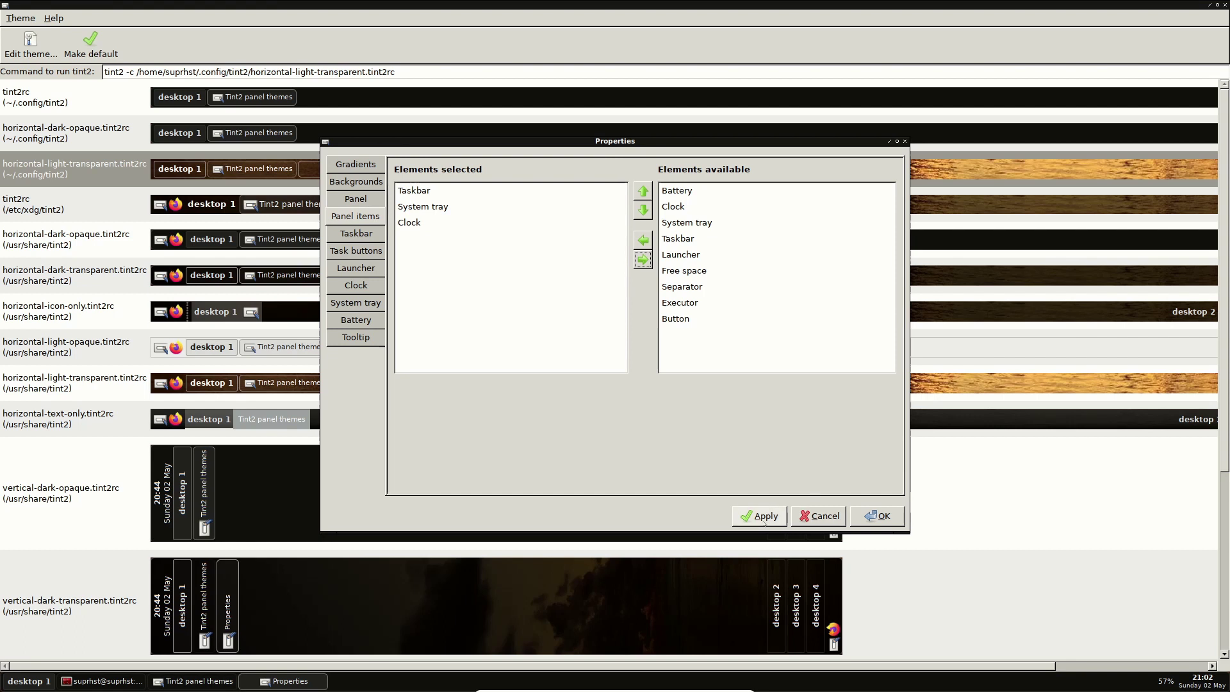